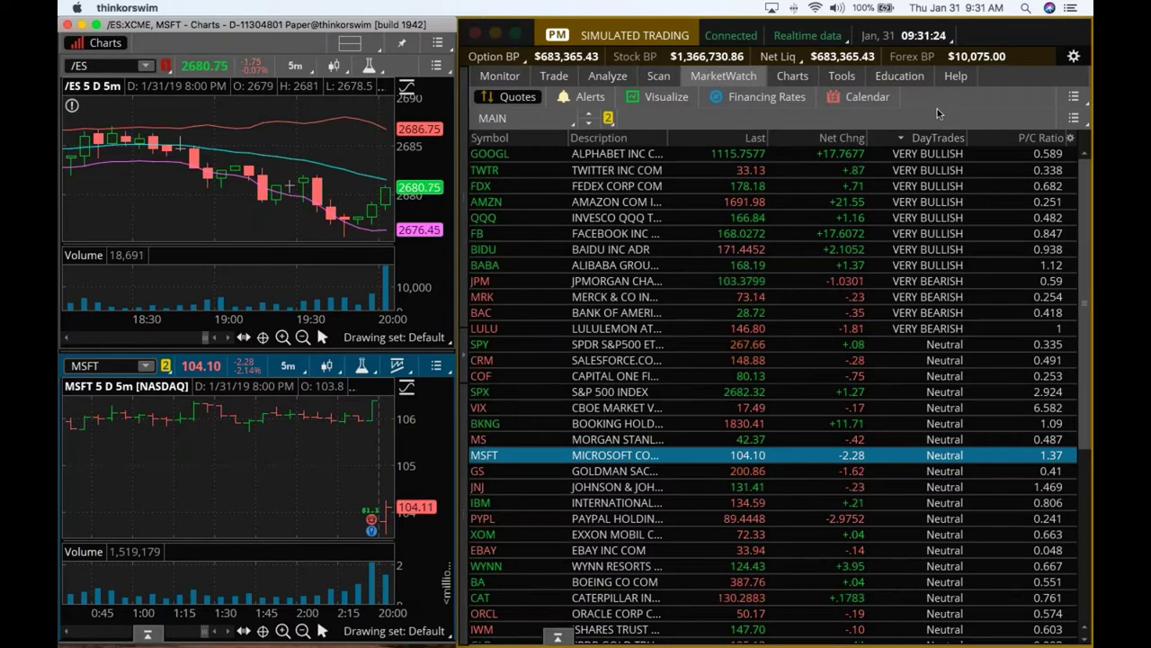
Chart GOOGL and buy five GOOGL 1 FEB 19 1120 weekly calls at the ask.
left_click(608, 155)
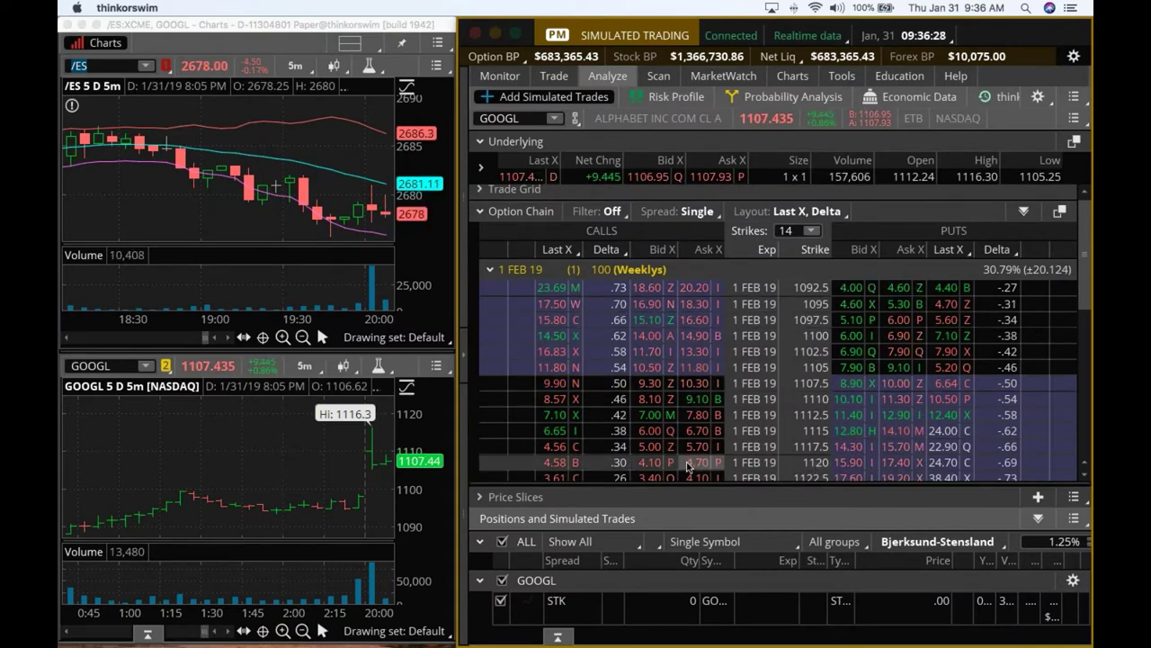
left_click(688, 463)
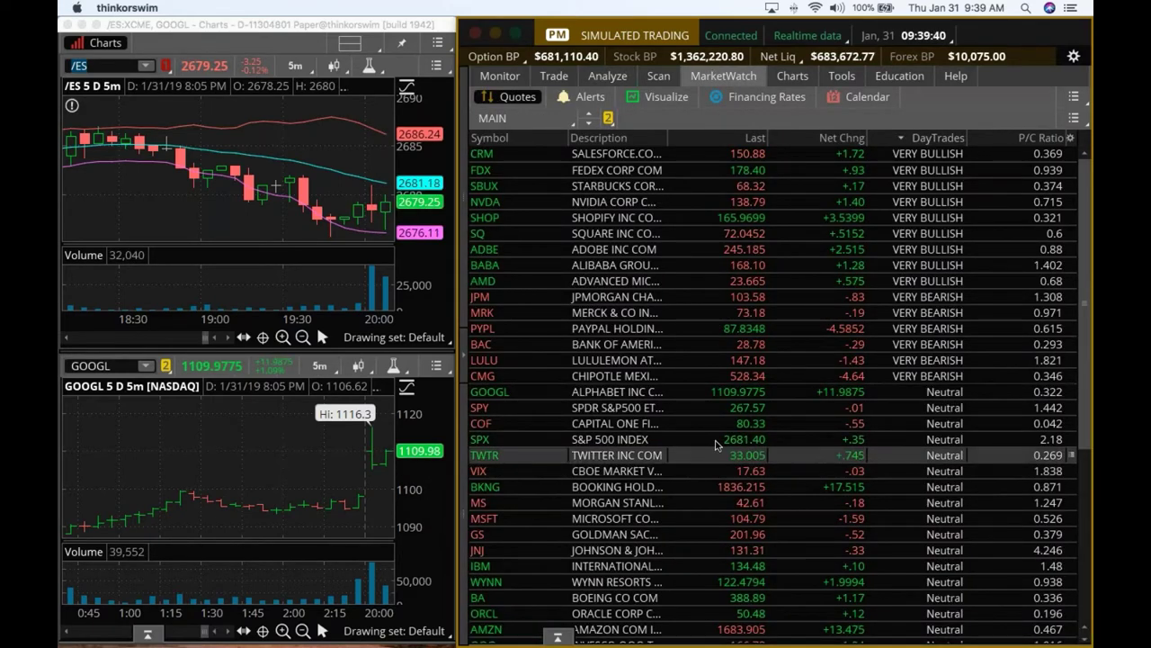
left_click(499, 76)
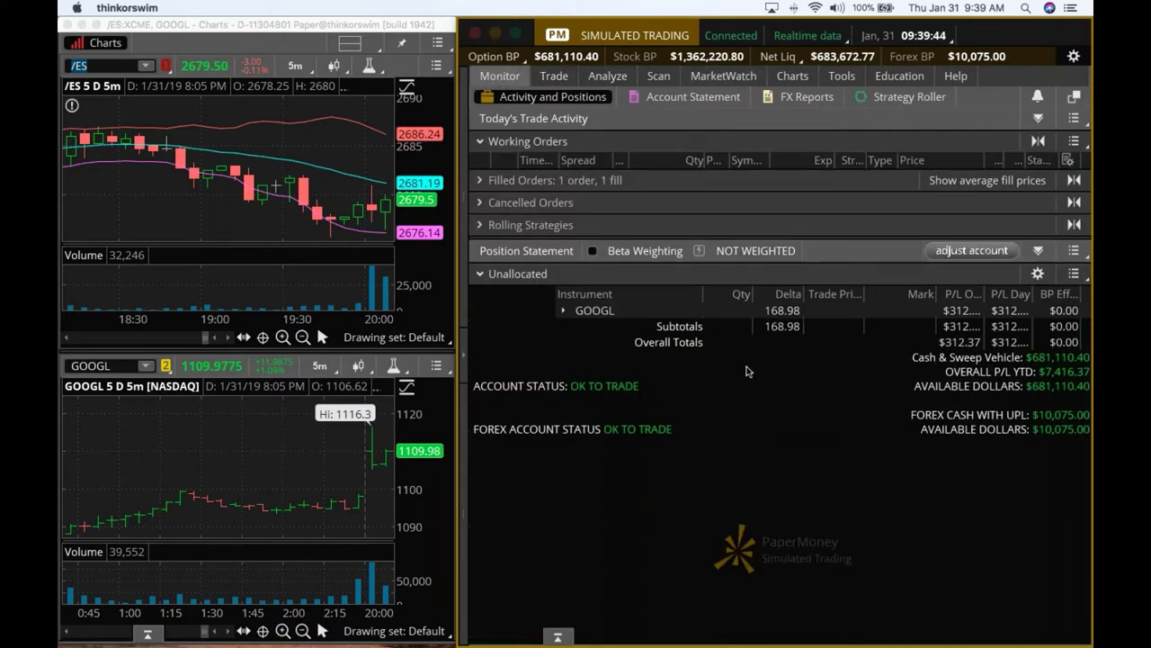
left_click(563, 310)
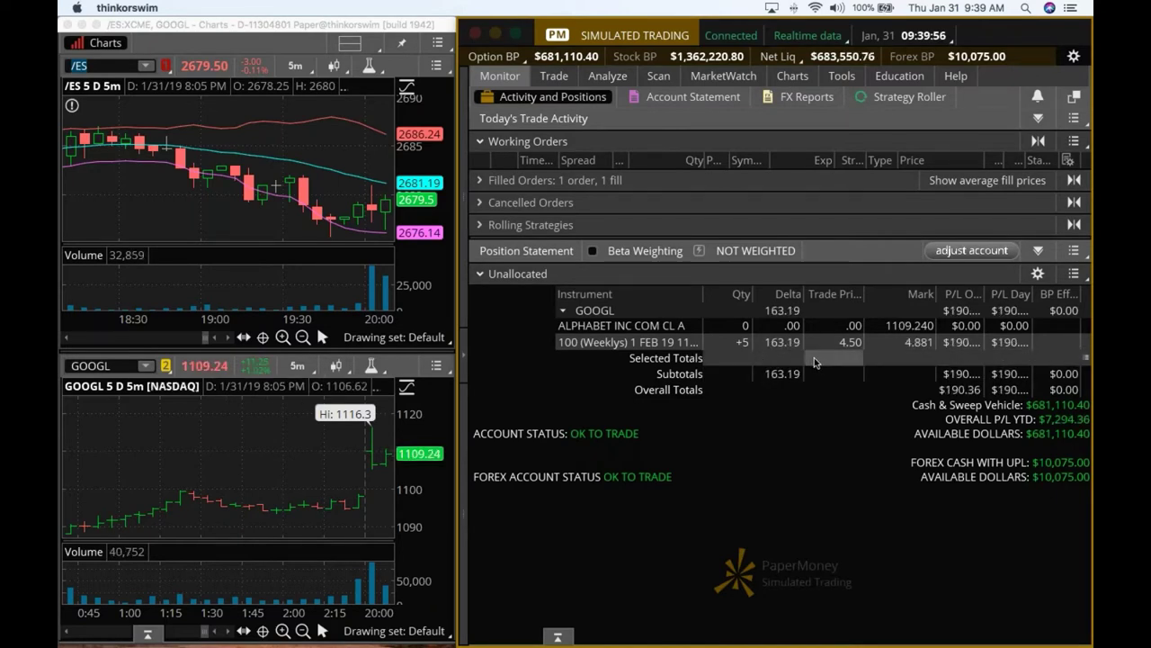
left_click(725, 76)
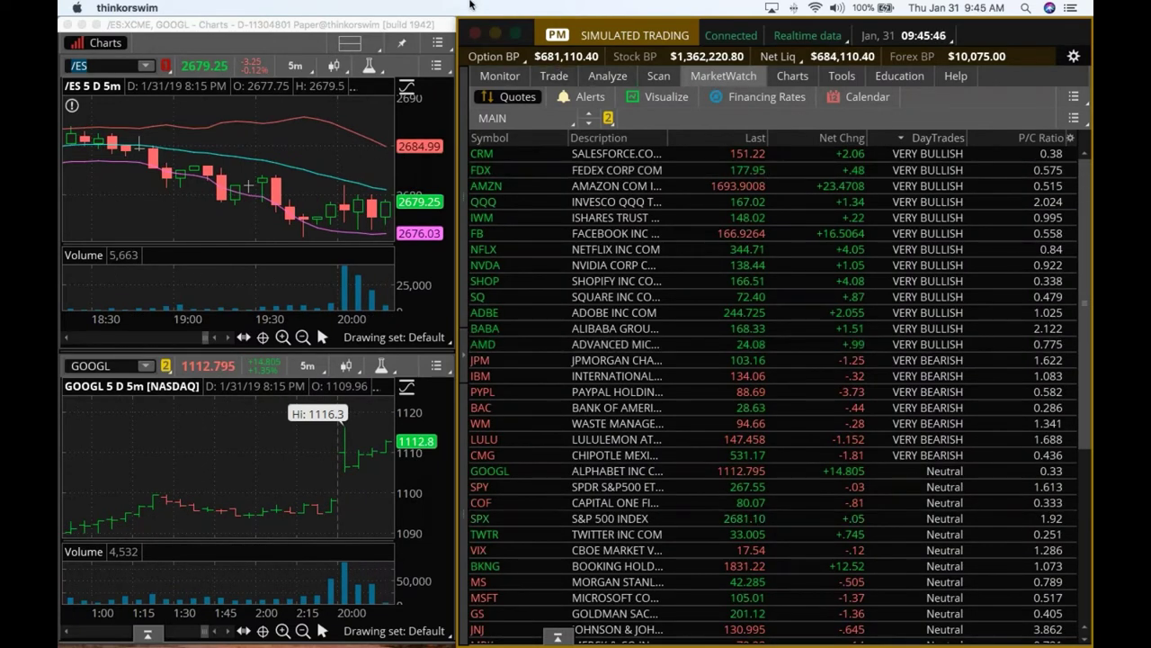
Sell 2 GOOGL 1 FEB 19 1120 calls to close at 6.00, then snap the window right.
left_click(500, 77)
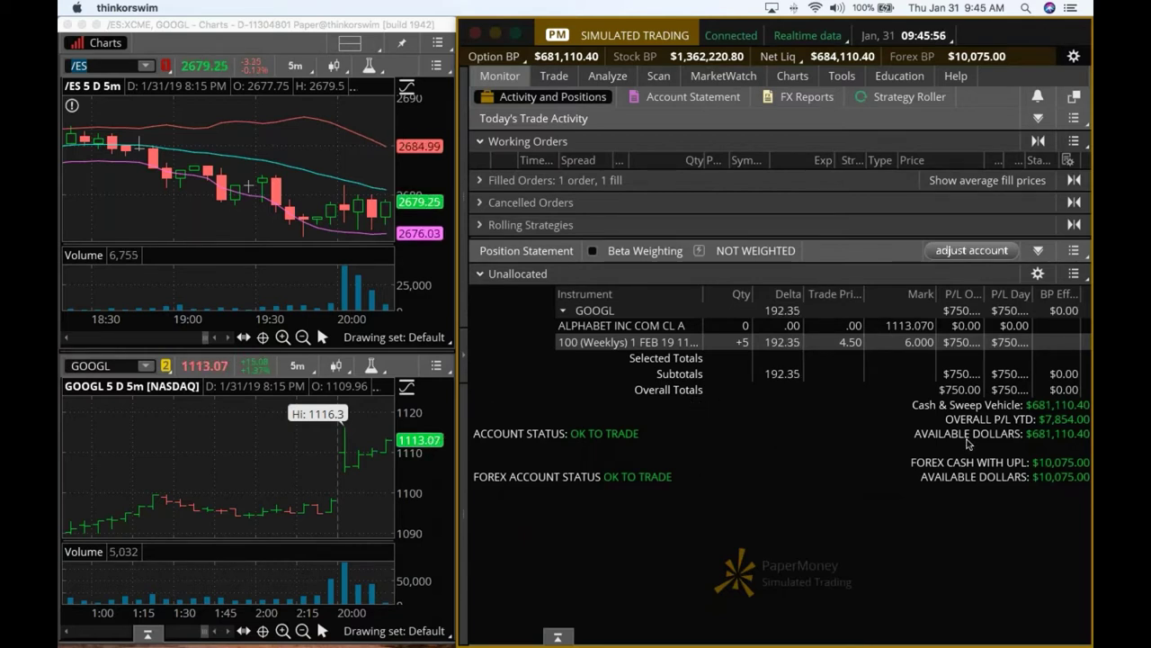
right_click(652, 344)
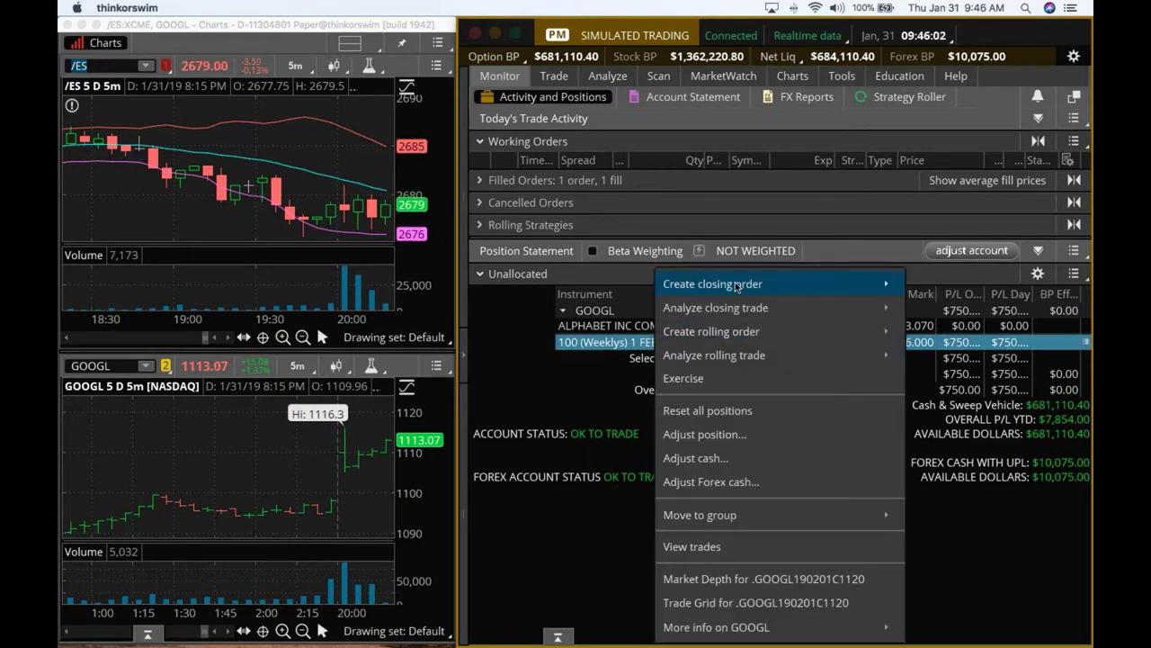
left_click(541, 283)
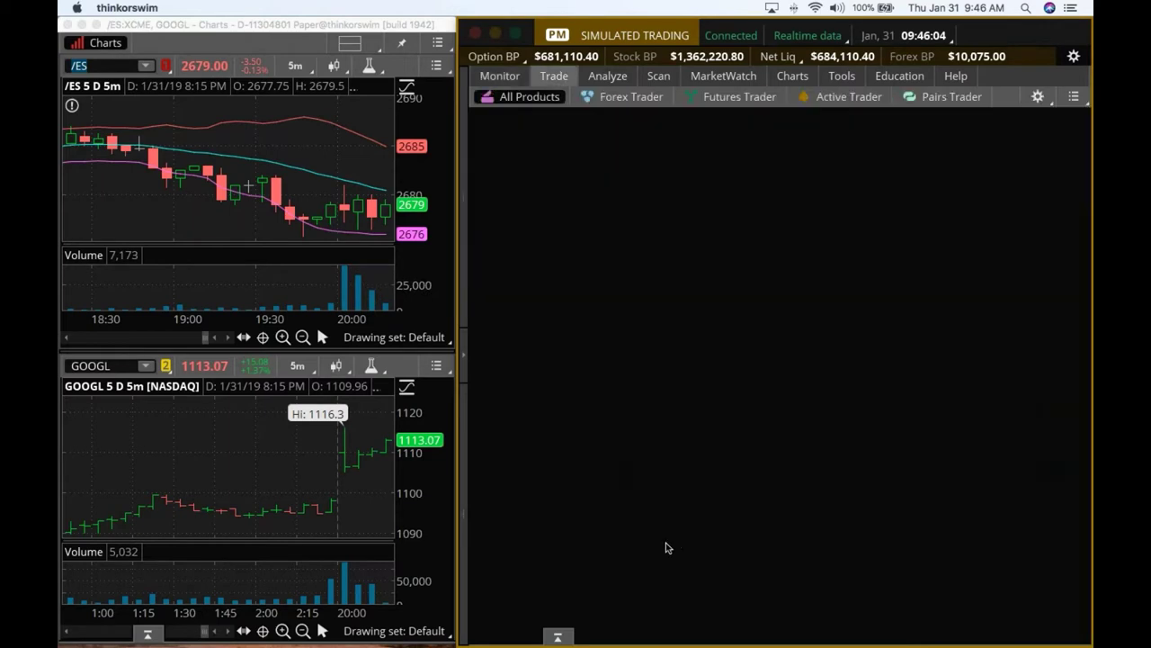
left_click(1027, 507)
left_click(1031, 493)
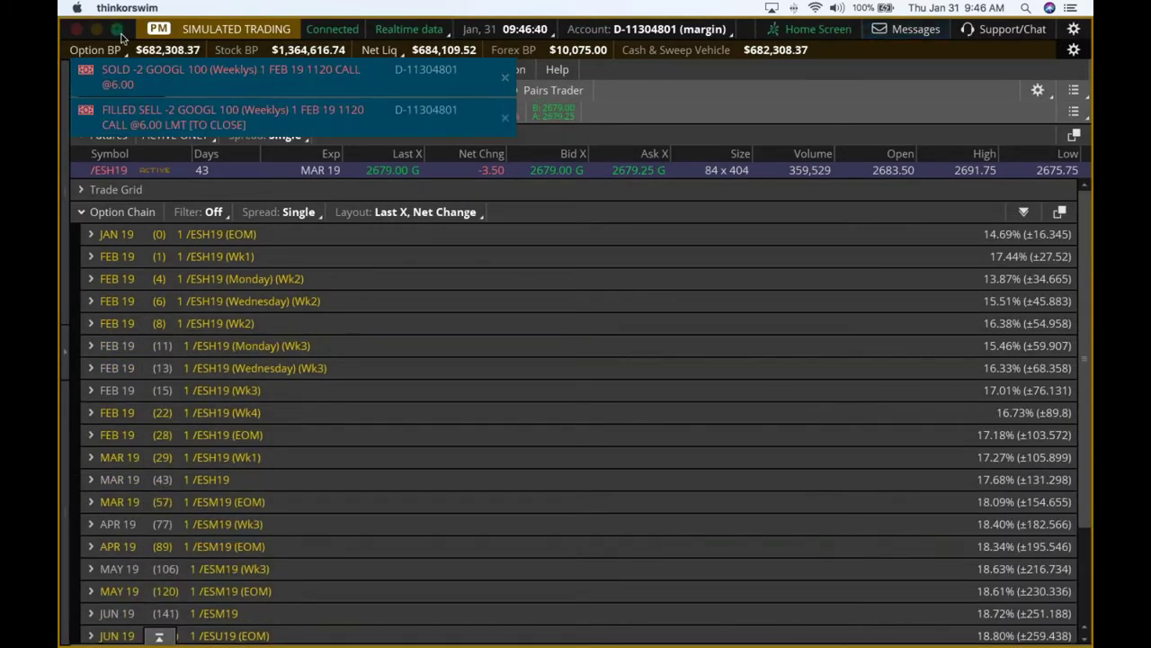
key("ctrl+alt+Right")
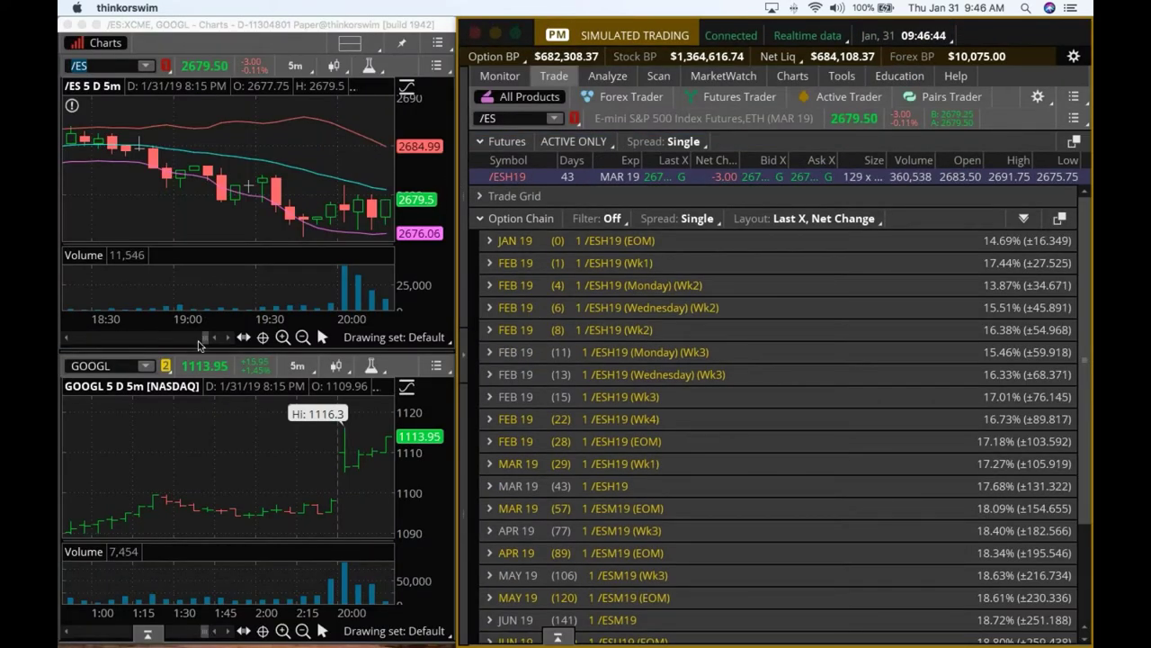
Check Activity and Positions for the remaining +3 GOOGL 1120 calls with $579.90 open profit.
left_click(499, 75)
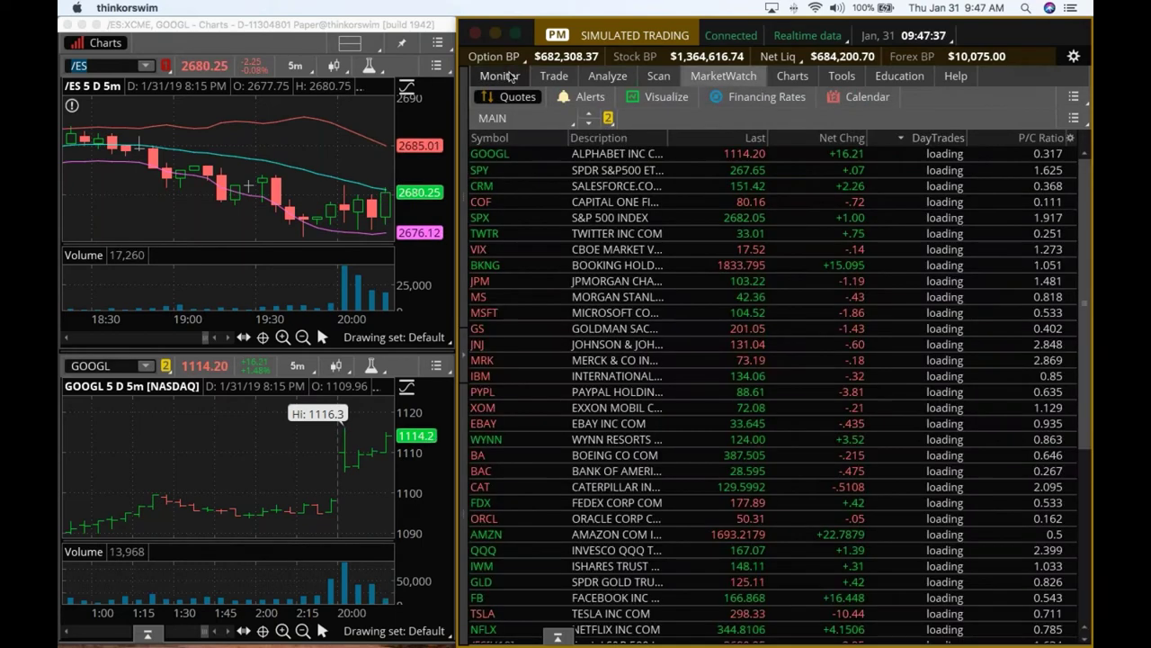
left_click(500, 77)
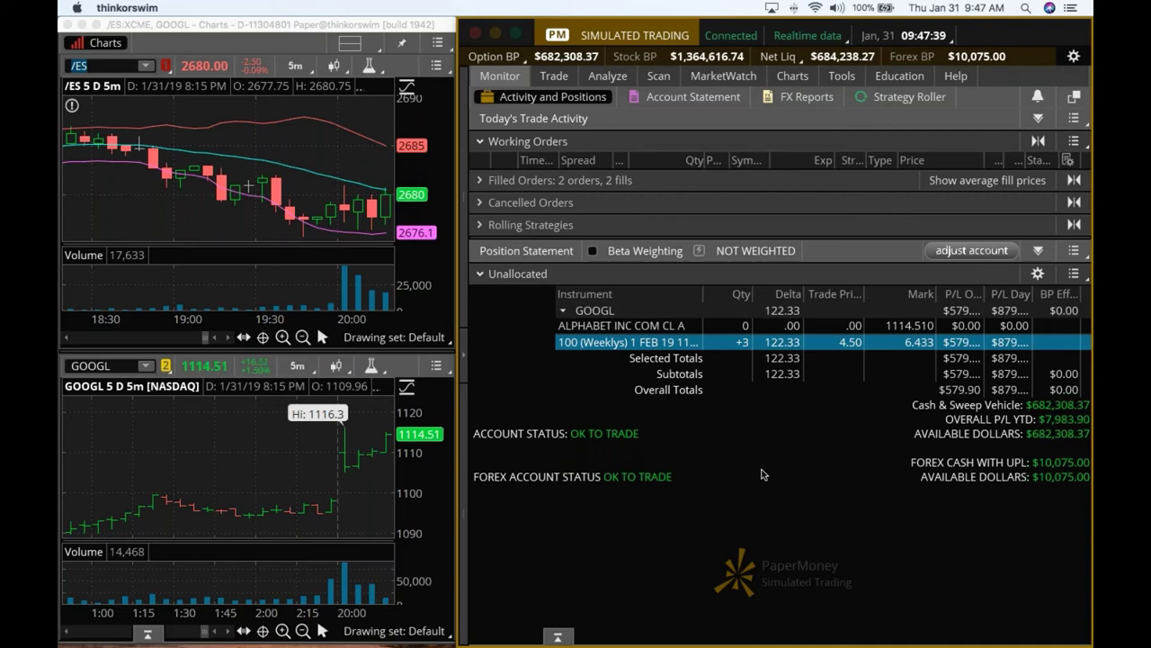
Sell one more GOOGL 1 FEB 19 1120 call to close at a 6.50 limit.
right_click(652, 346)
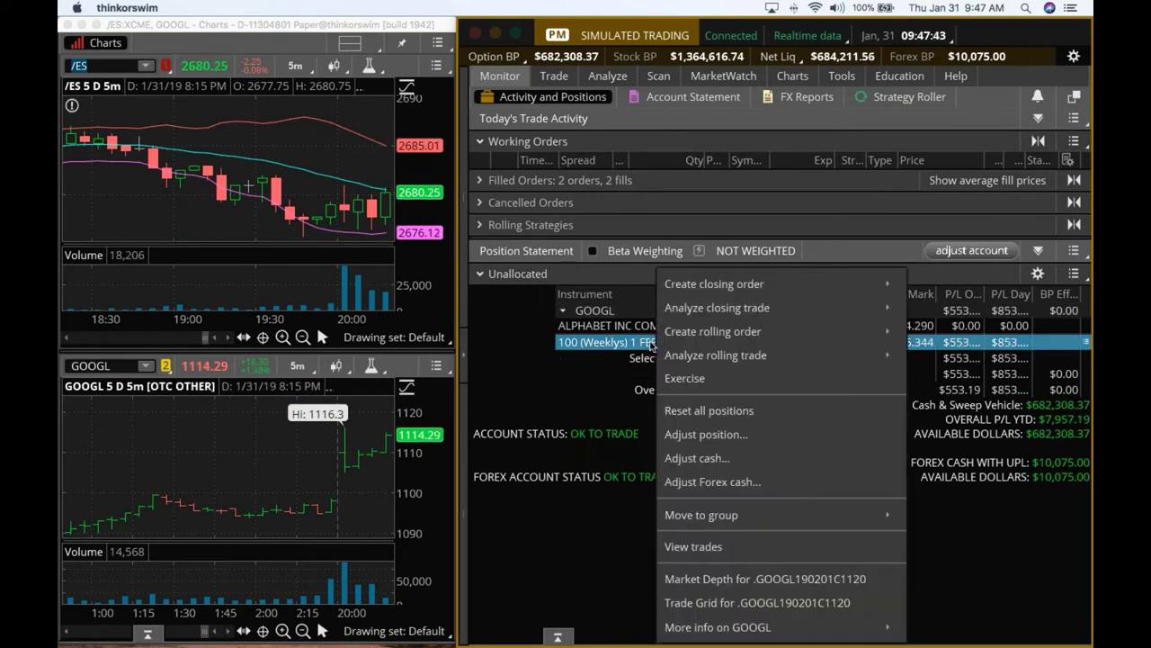
left_click(729, 284)
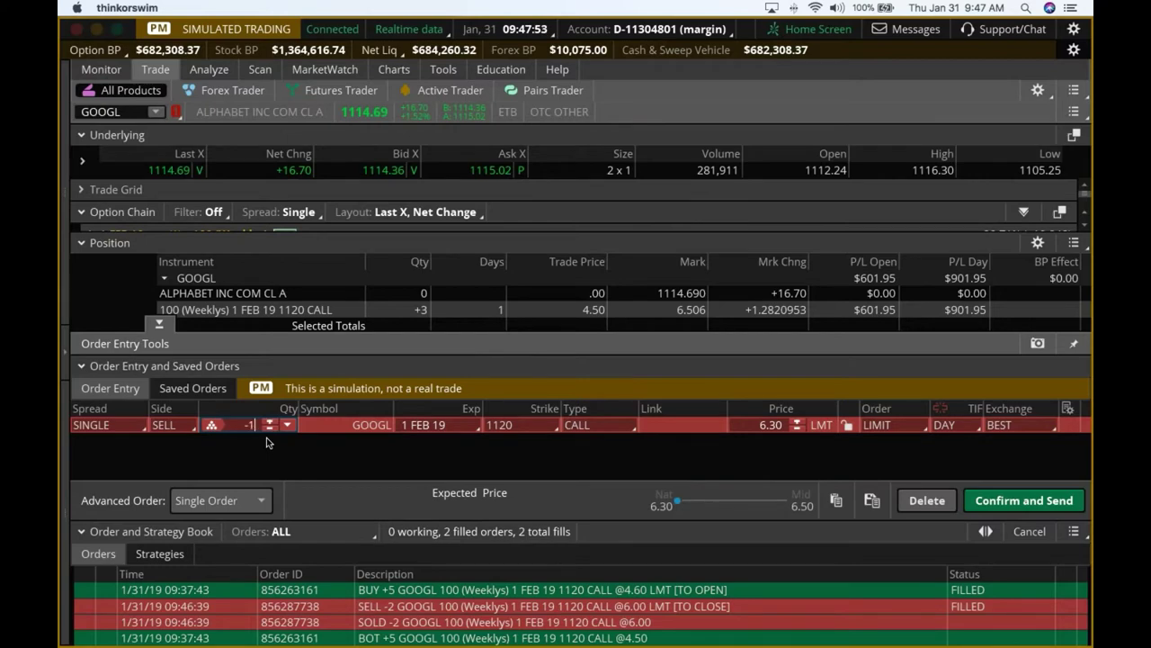
key("Return")
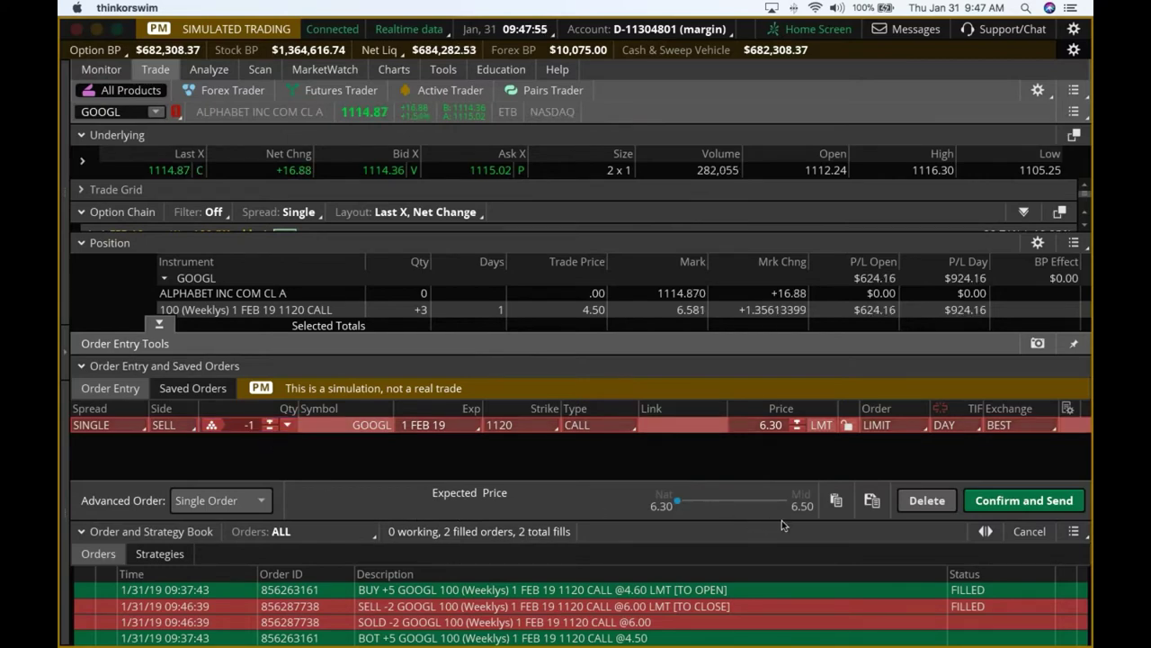
left_click(1024, 500)
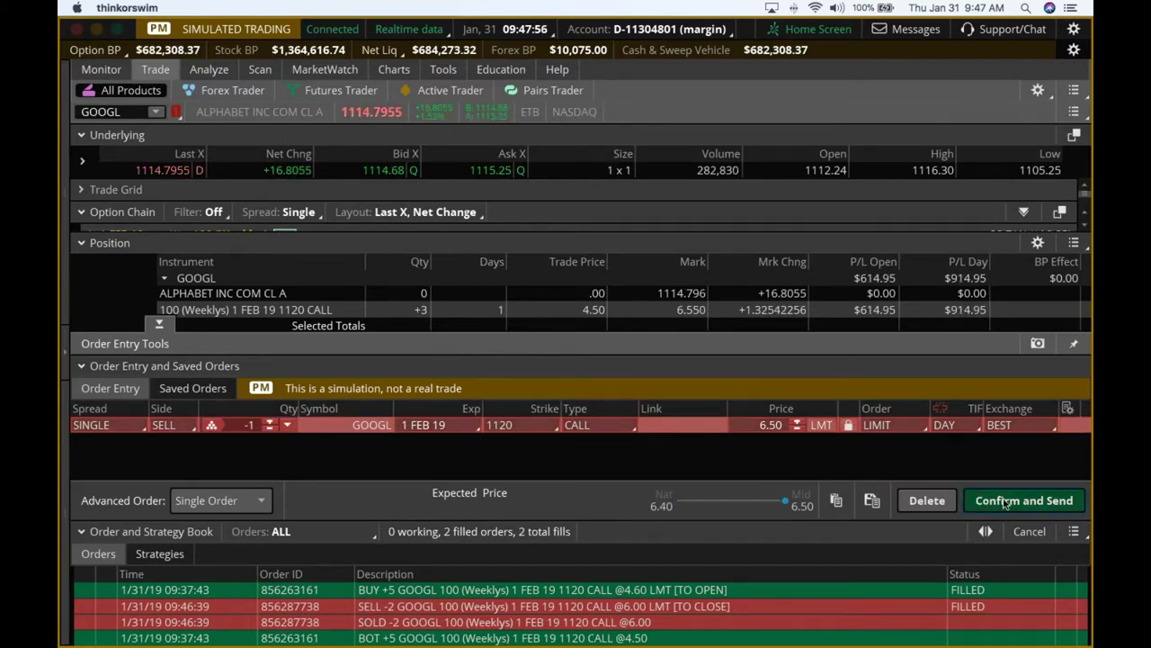
left_click(1028, 492)
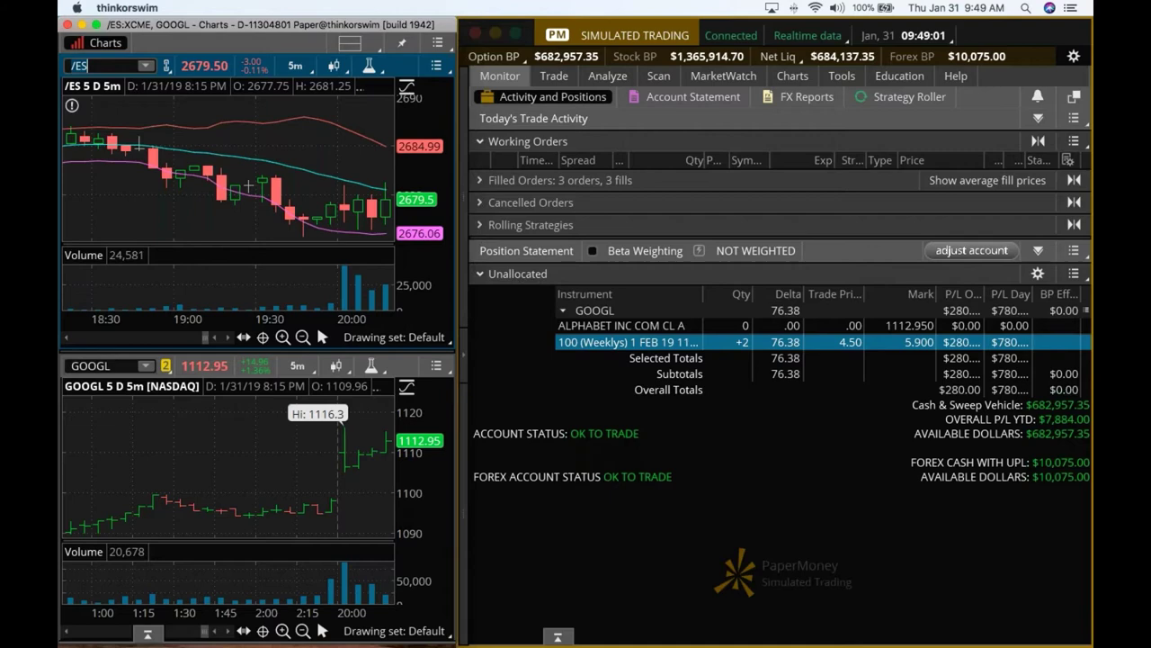
Sell the last two GOOGL 1120 calls to close at 7.00, flattening the position.
right_click(618, 345)
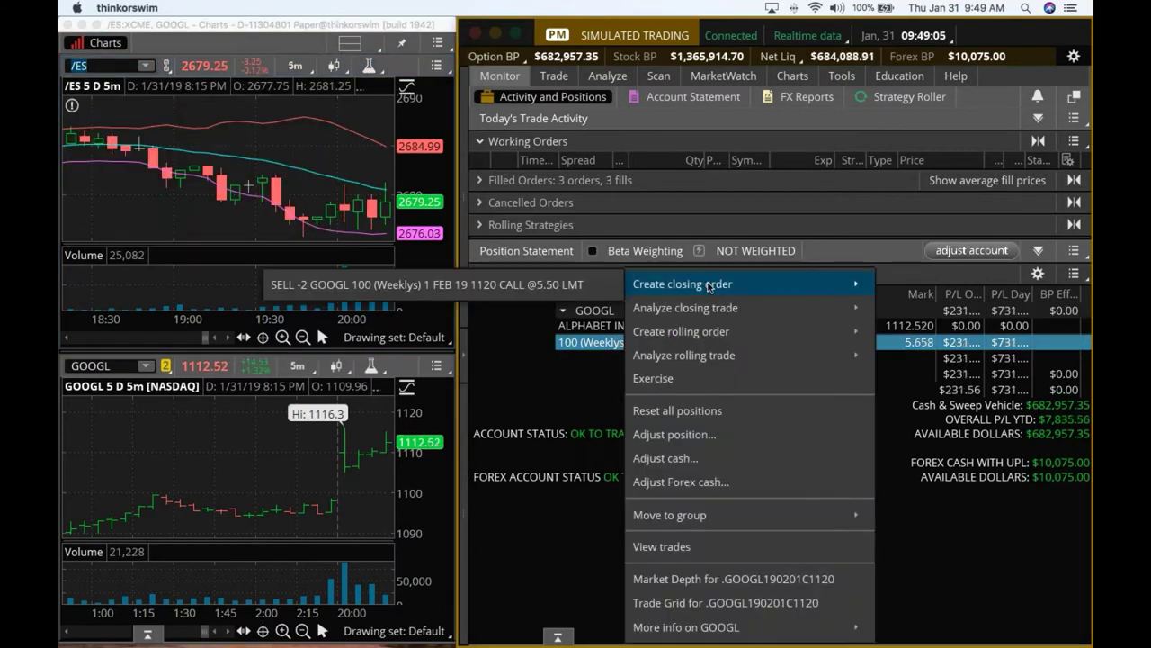
left_click(563, 286)
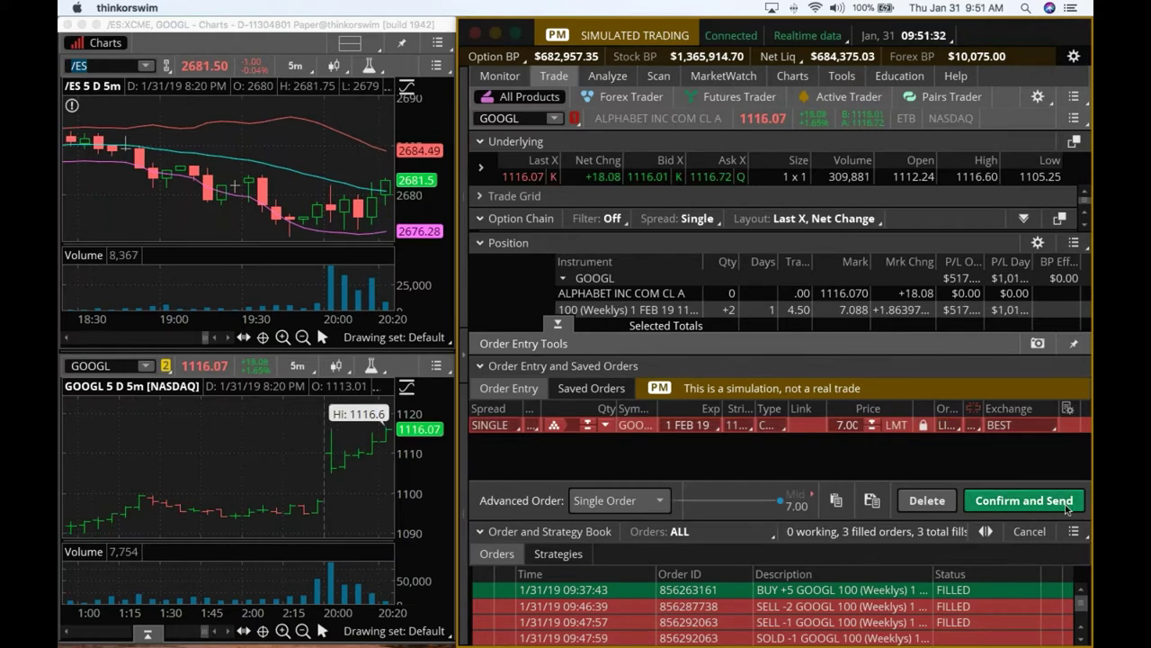
left_click(1023, 500)
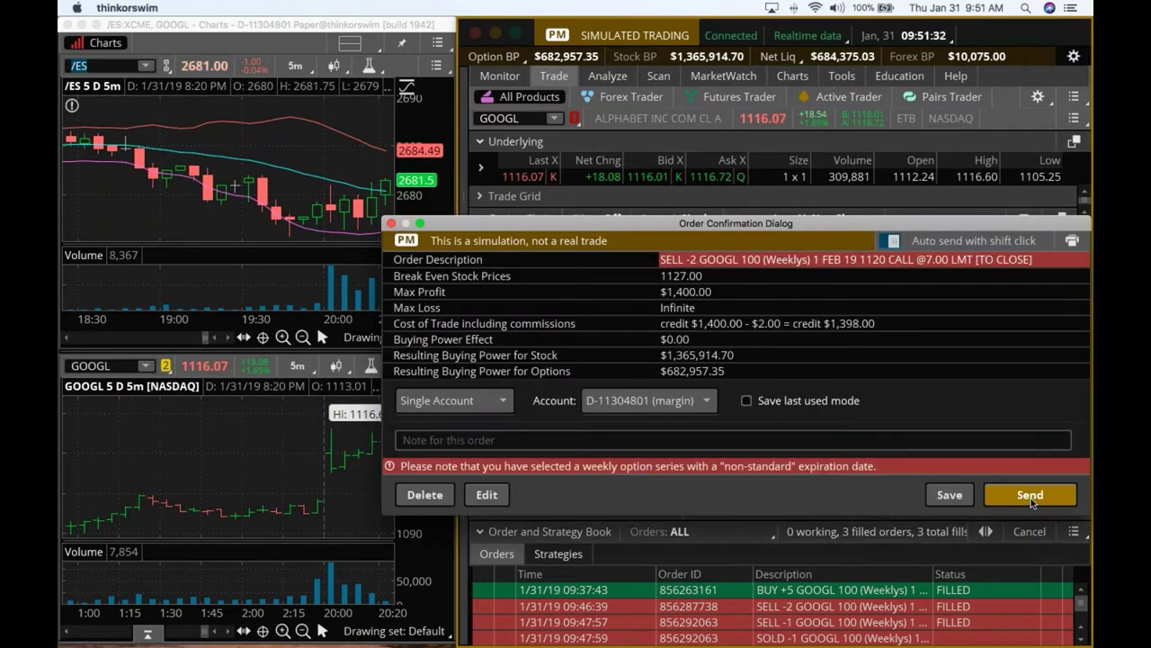
left_click(1043, 495)
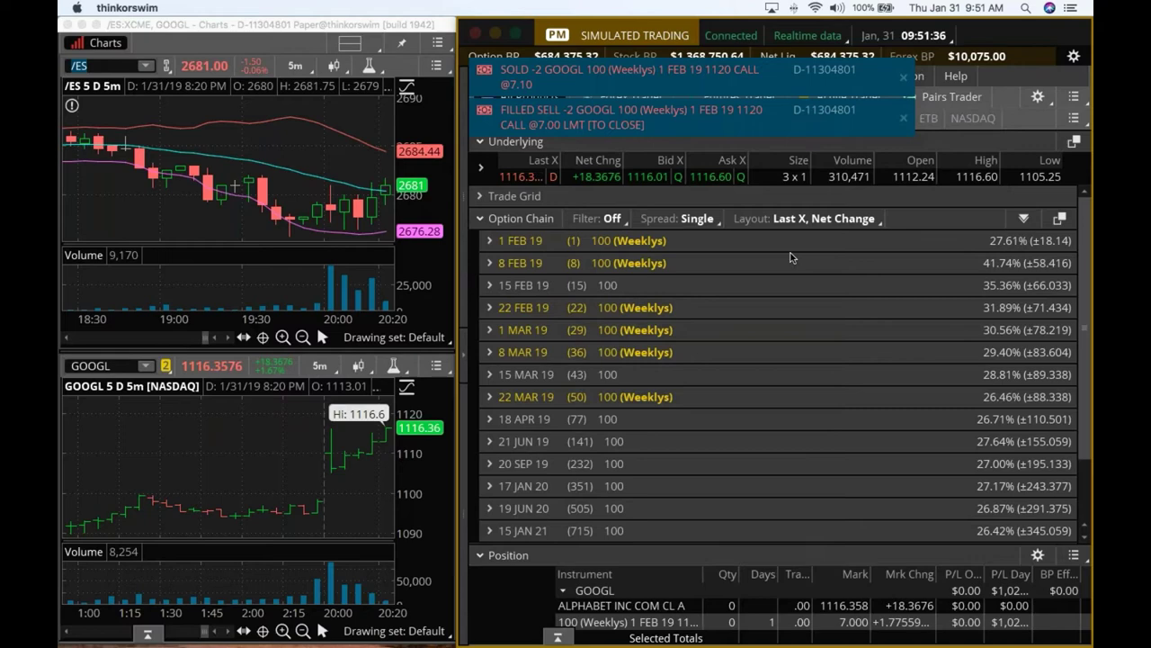
Turn the simulated NFLX call trade into a 10-contract order, filling +10 1 FEB 19 calls at 1.655.
left_click(500, 75)
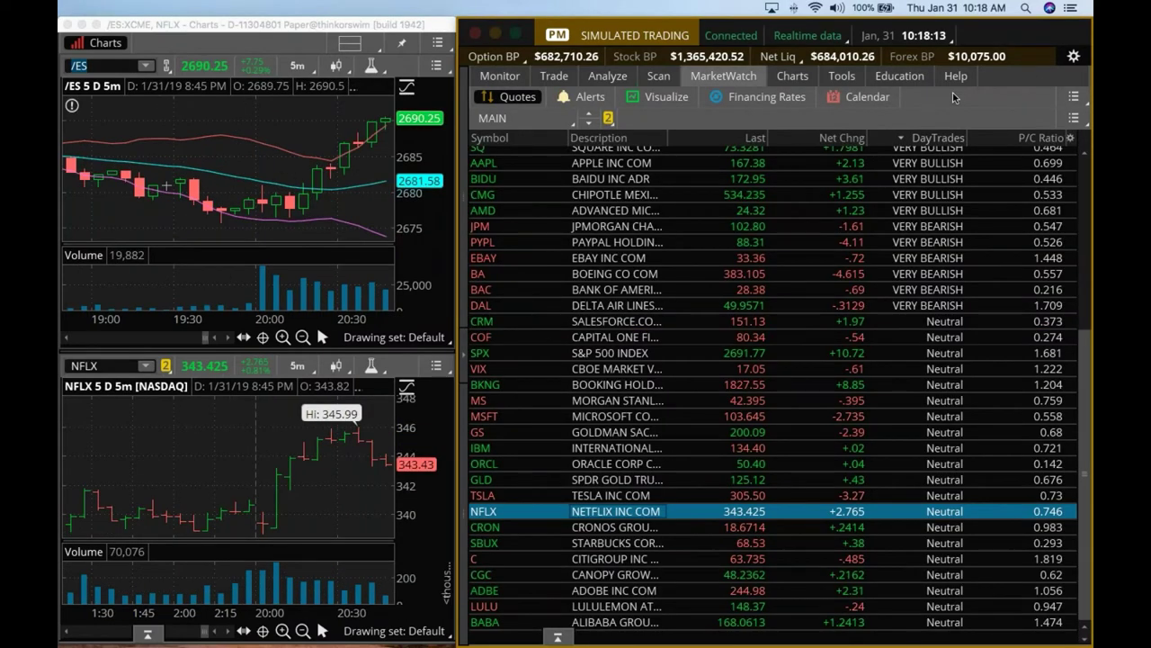
left_click(498, 76)
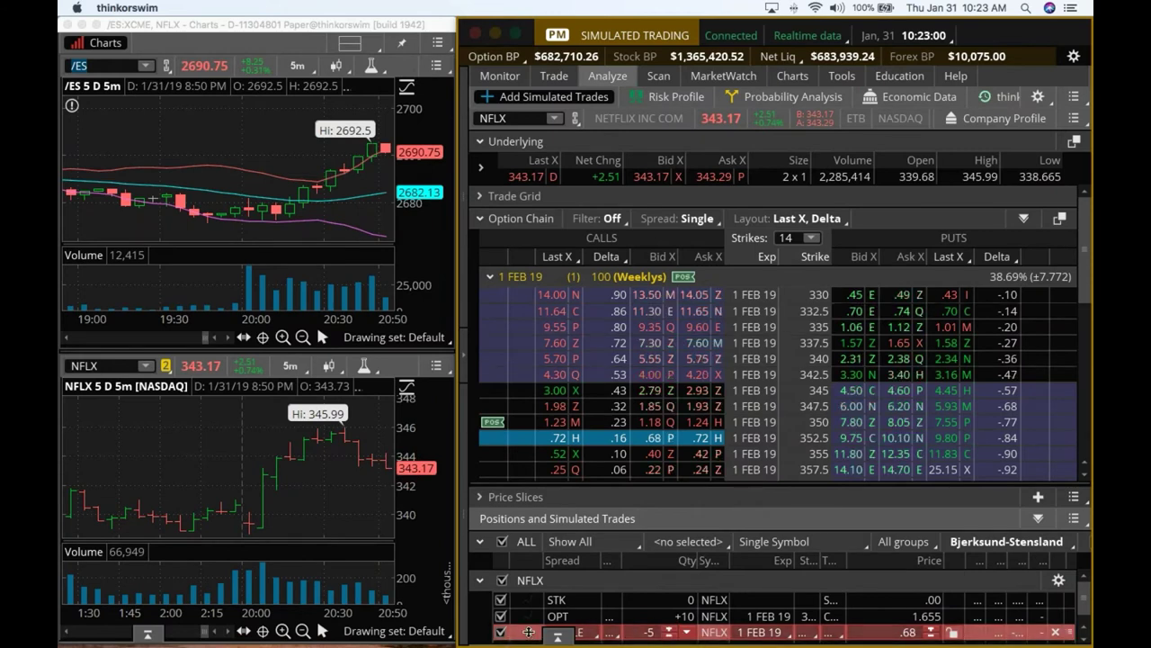
left_click(686, 632)
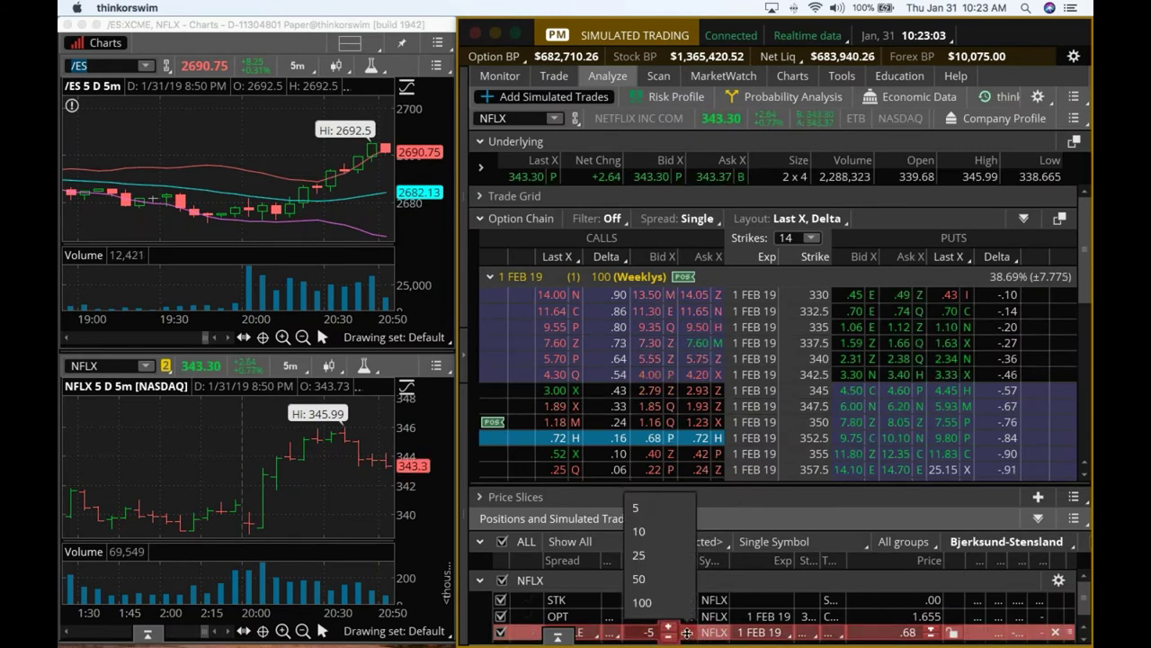
left_click(654, 532)
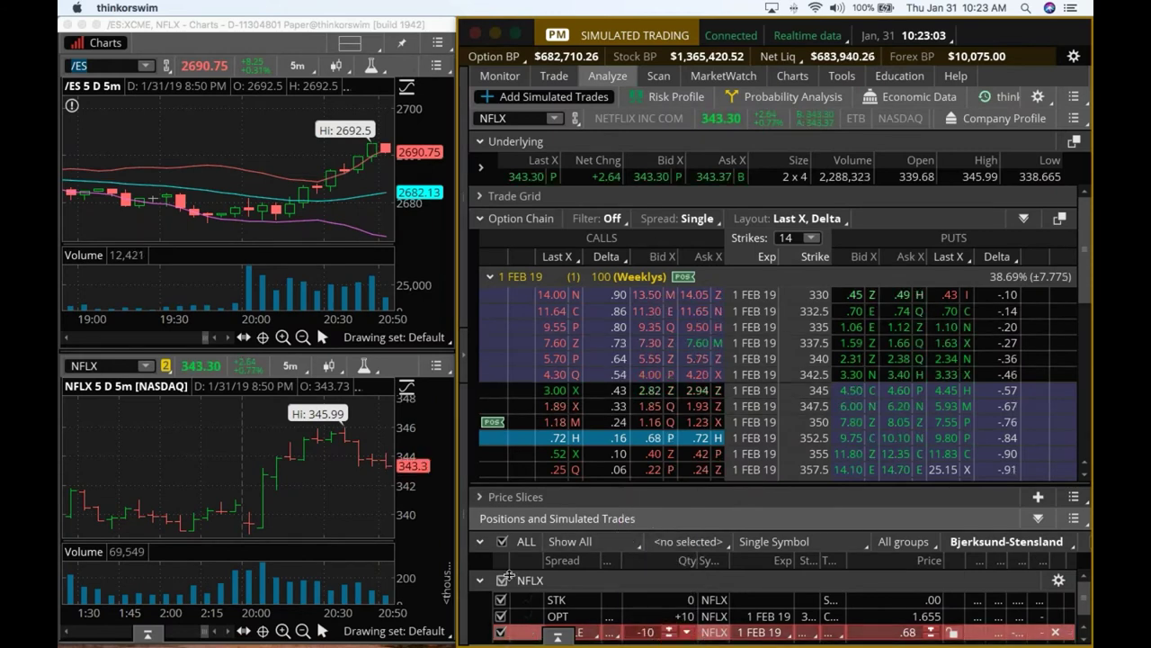
right_click(523, 634)
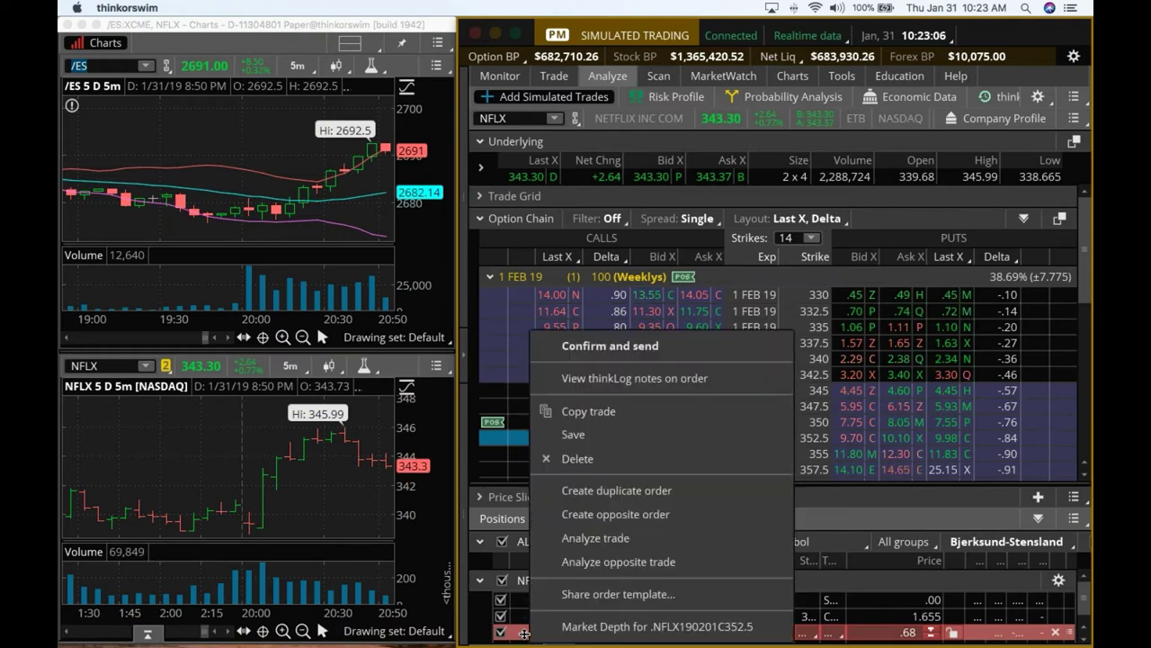
left_click(612, 491)
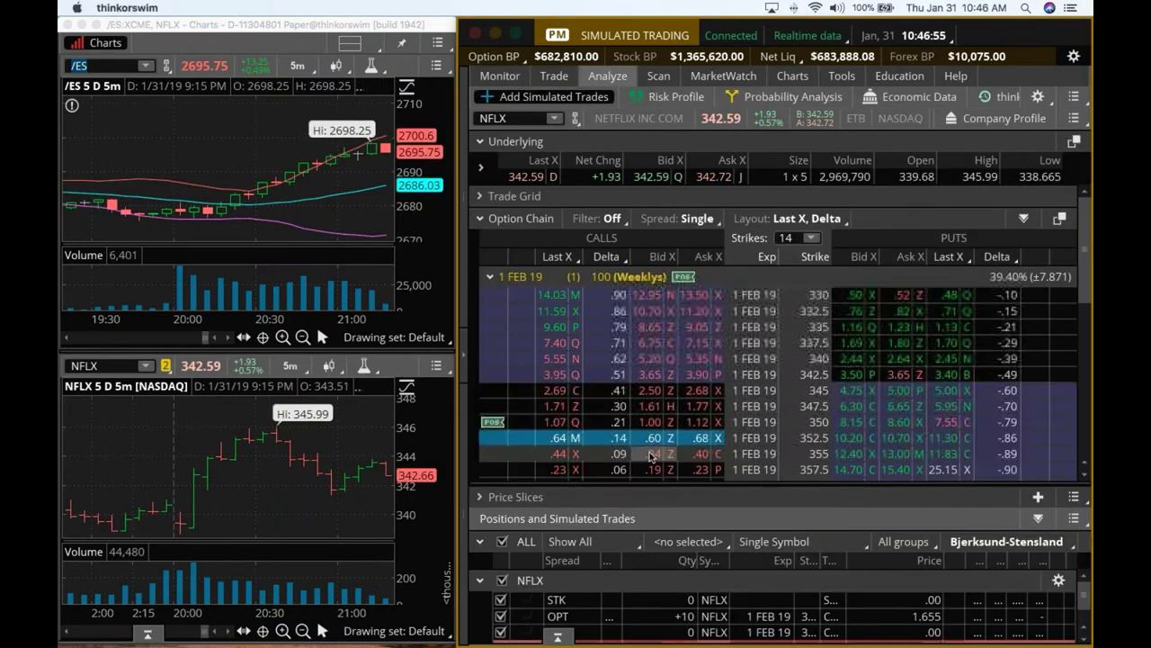
Sell 10 NFLX 1 FEB 19 347.5 weekly calls via a duplicated simulated trade, filled at 1.69.
left_click(655, 405)
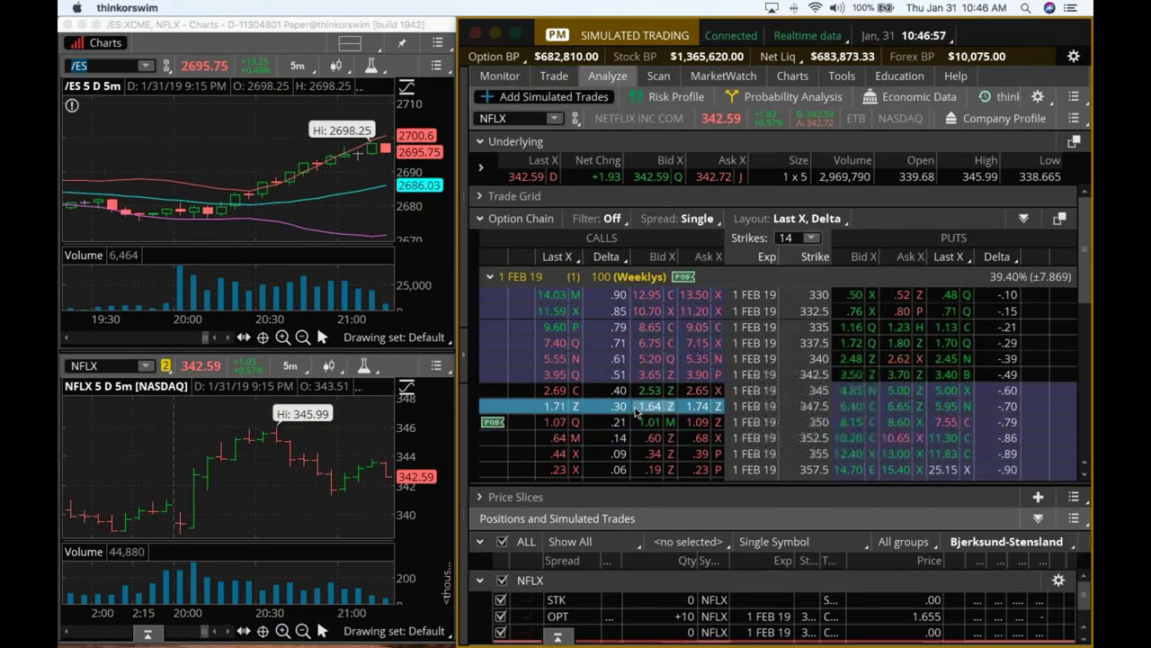
scroll(1070, 609, "down", 2)
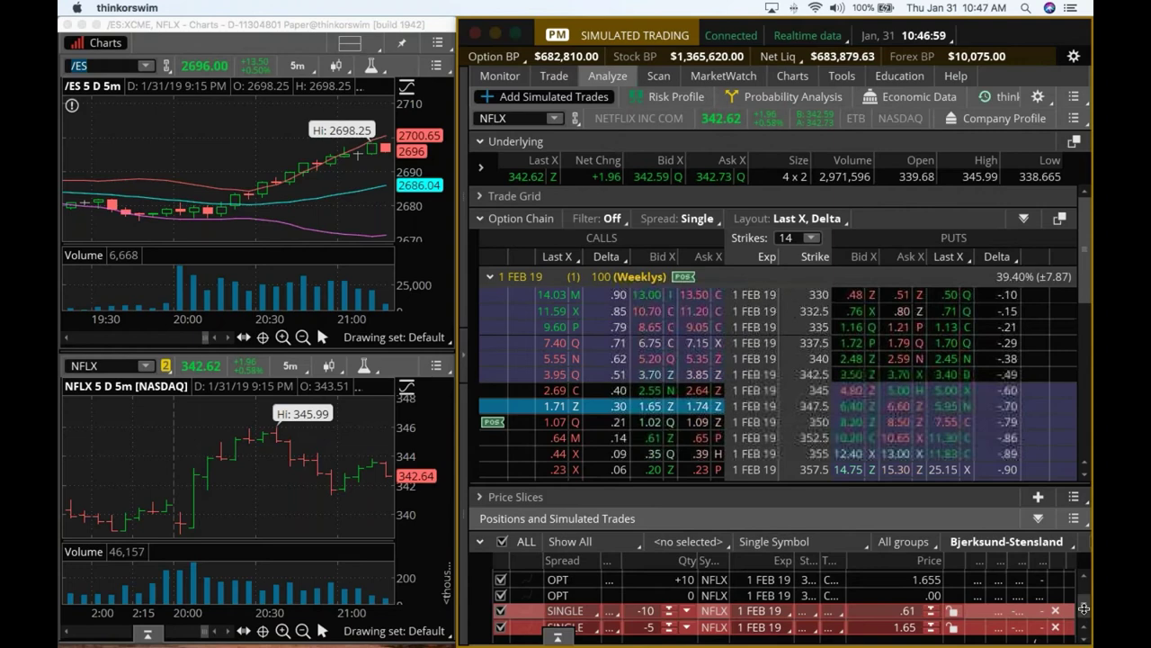
left_click(669, 620)
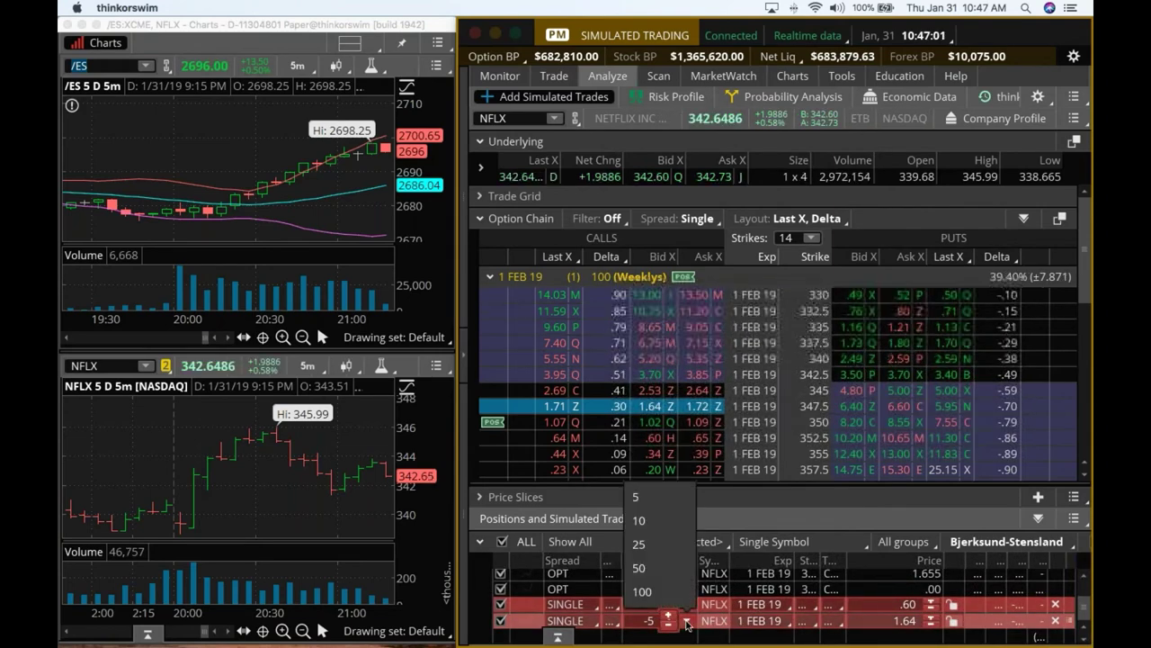
left_click(645, 520)
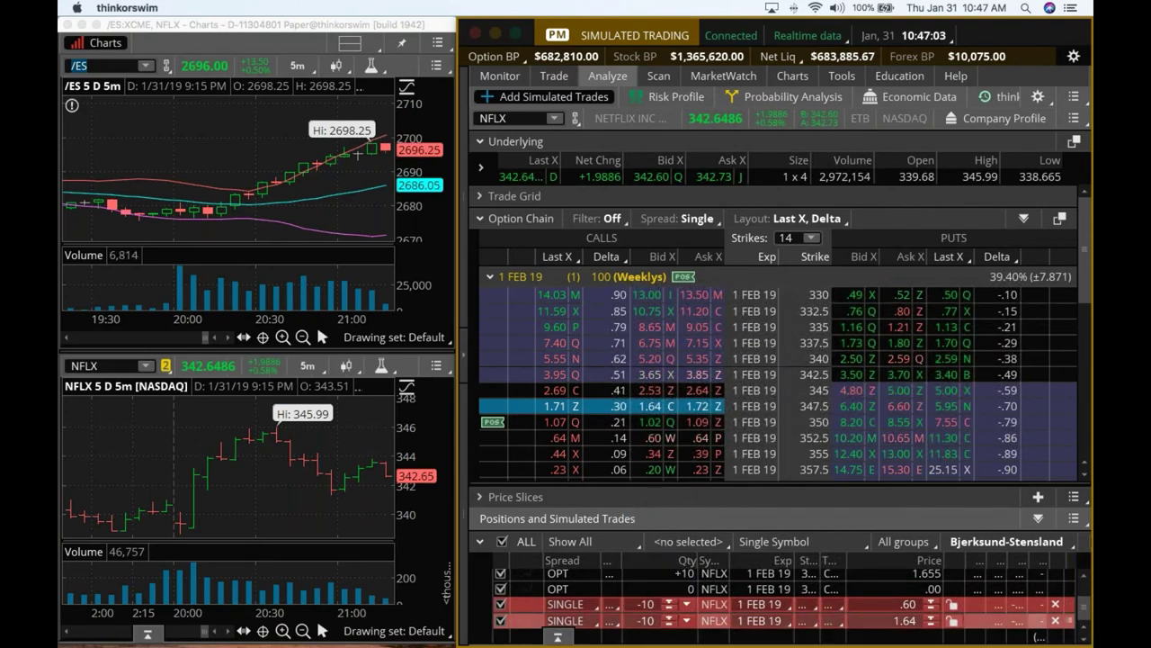
left_click(1057, 604)
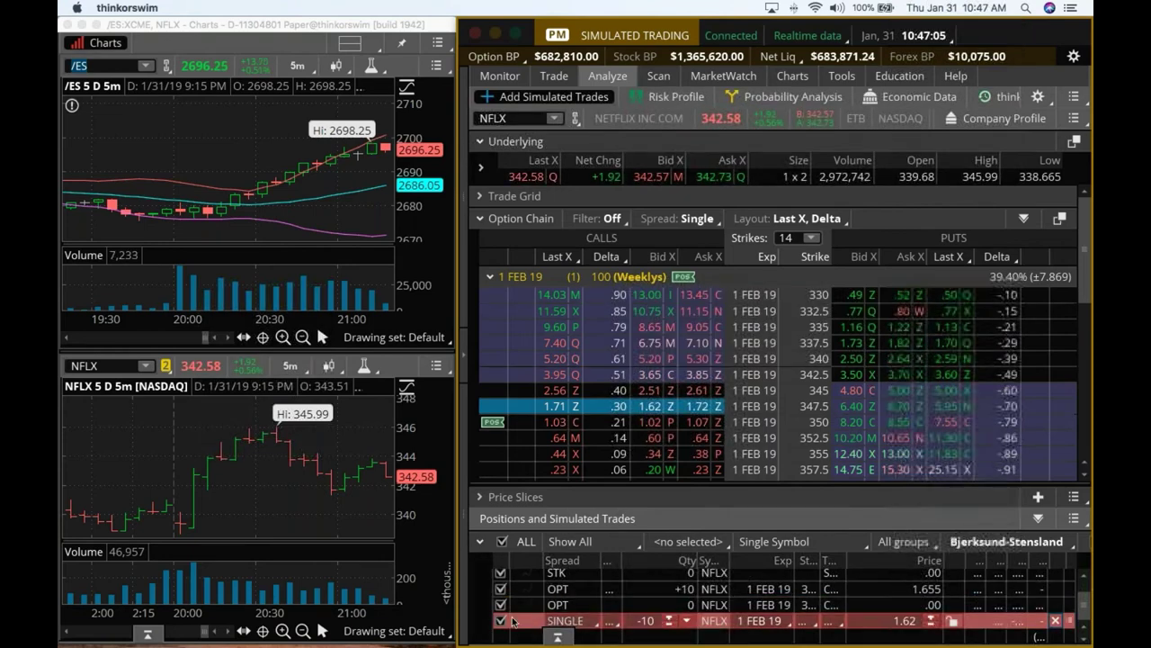
right_click(519, 625)
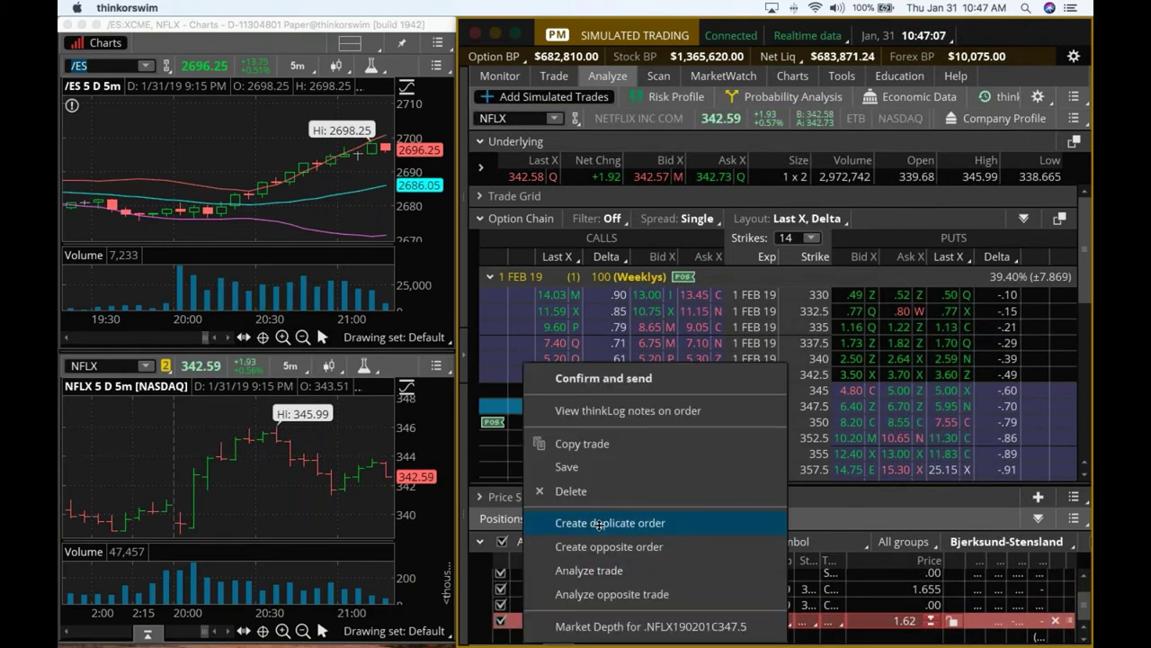
left_click(594, 519)
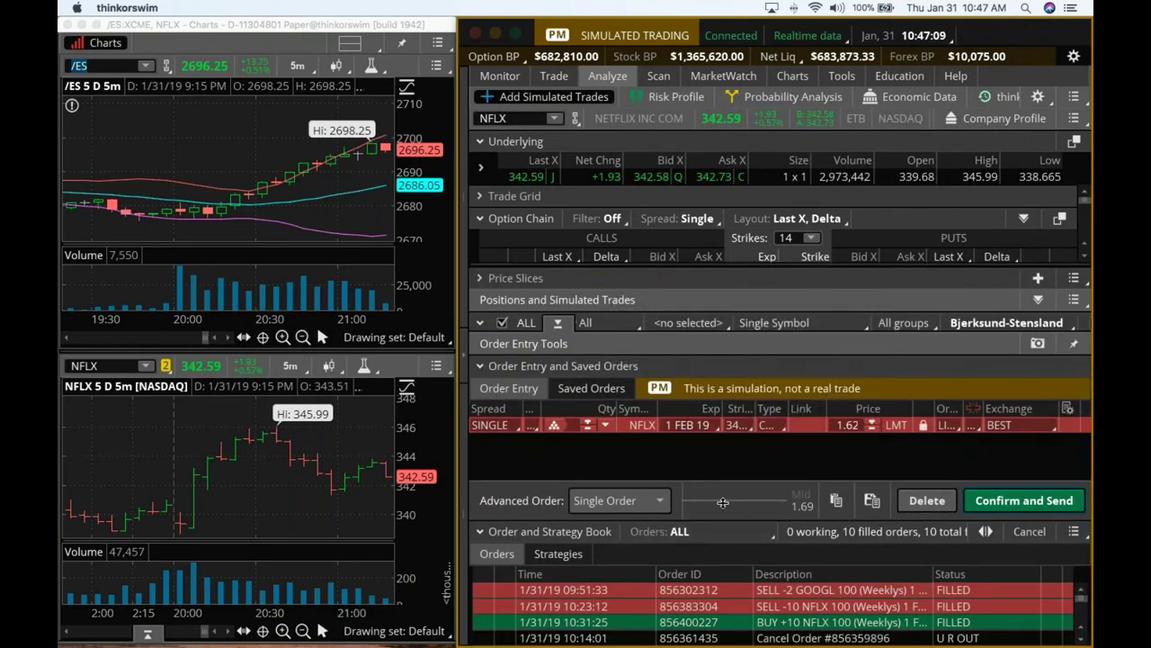
left_click(1023, 500)
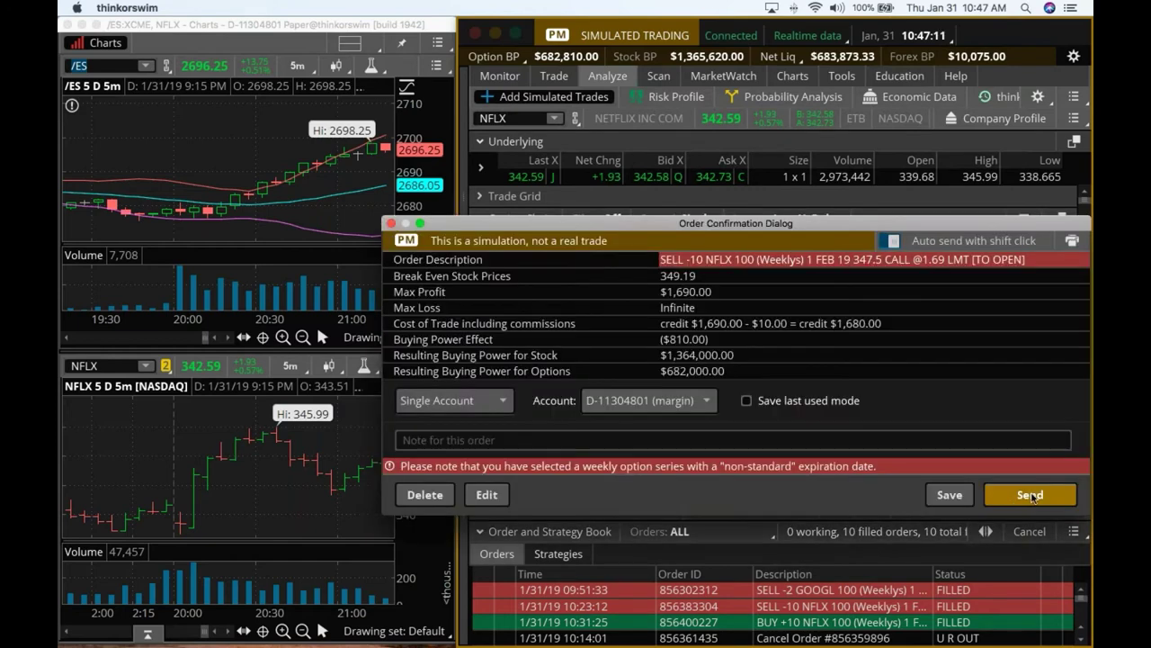
left_click(1027, 494)
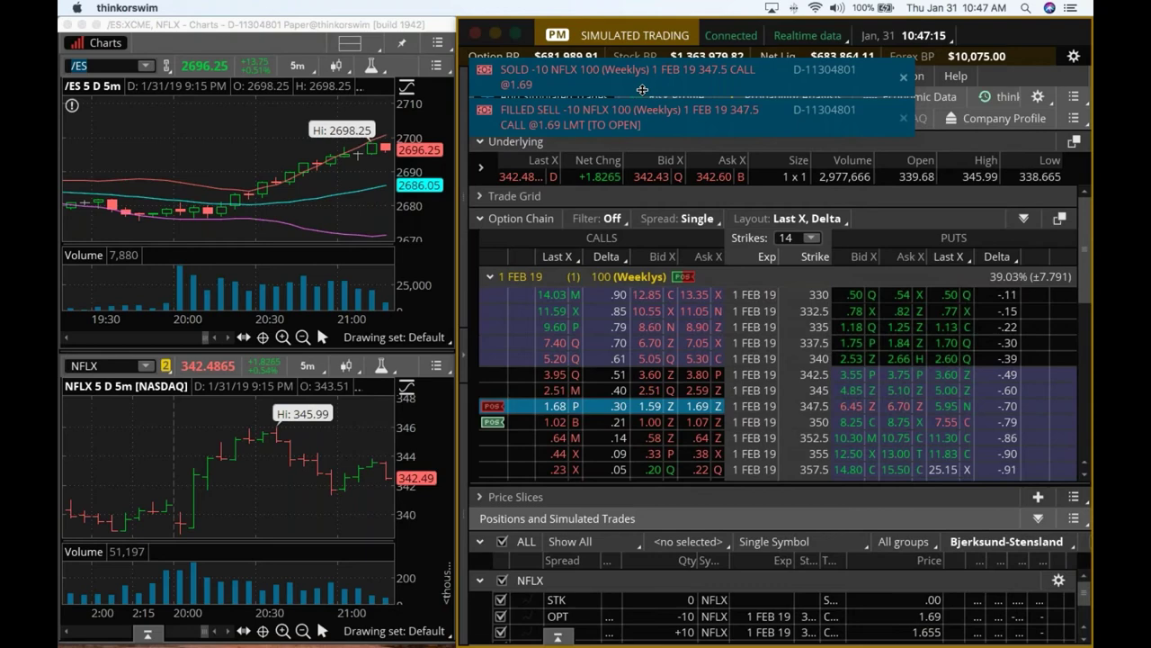
Review positions: -10 NFLX 347.5 calls at 1.69 against +10 calls at 1.655.
left_click(499, 76)
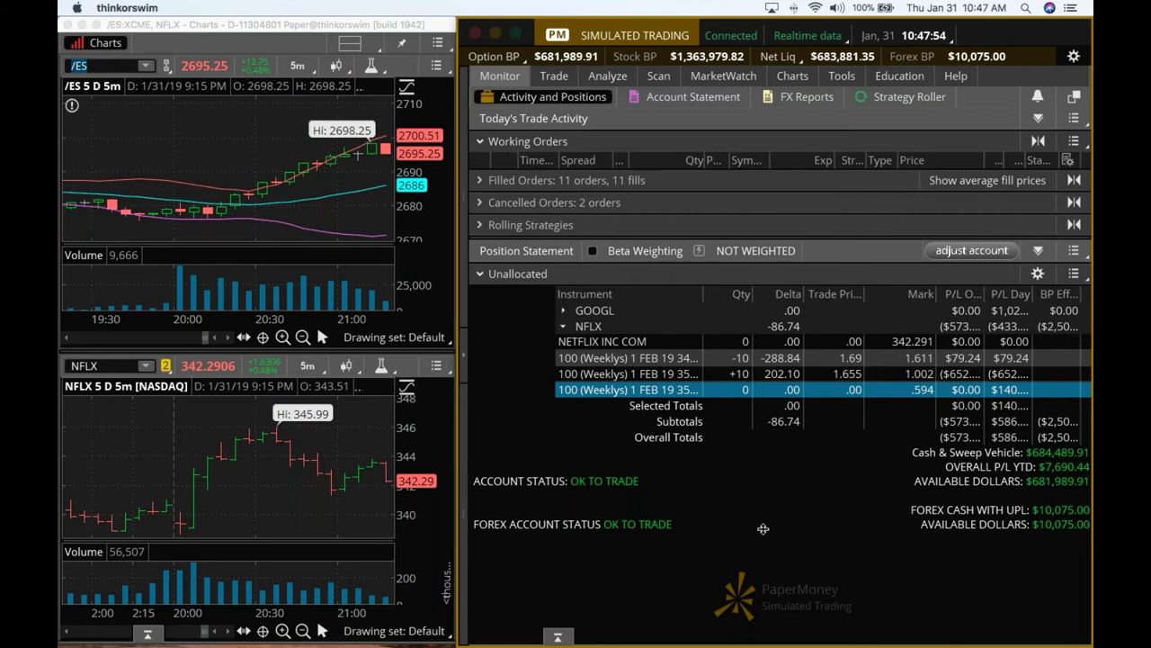
Return to the Analyze page's NFLX 1 FEB 19 option chain.
left_click(605, 75)
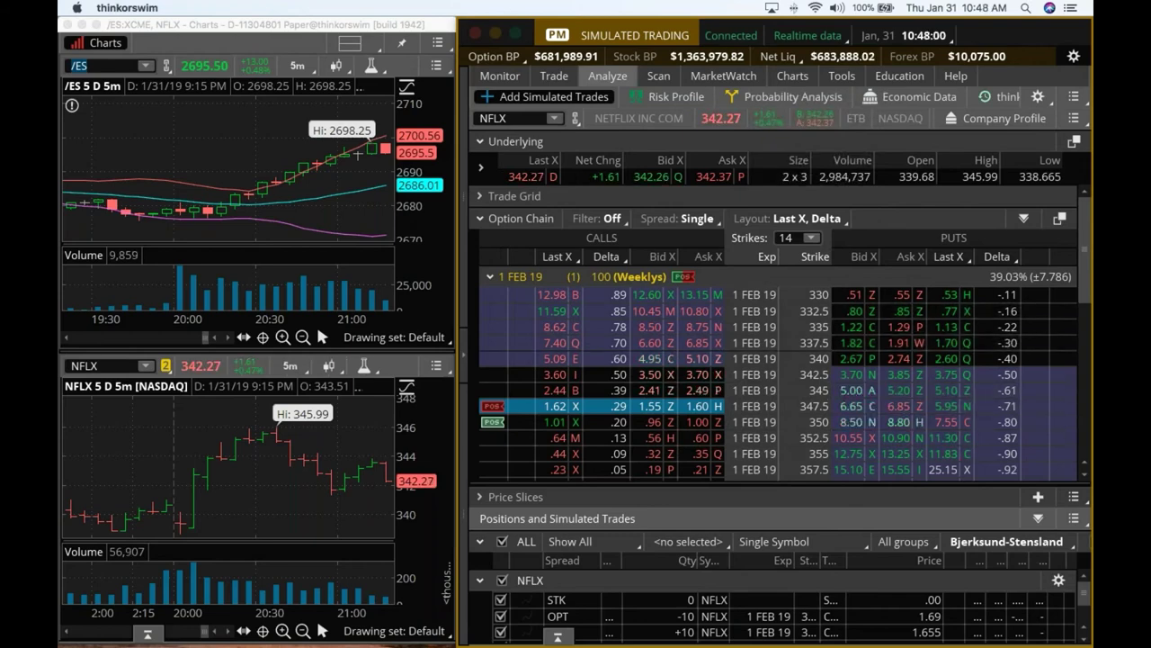
scroll(1084, 596, "down", 1)
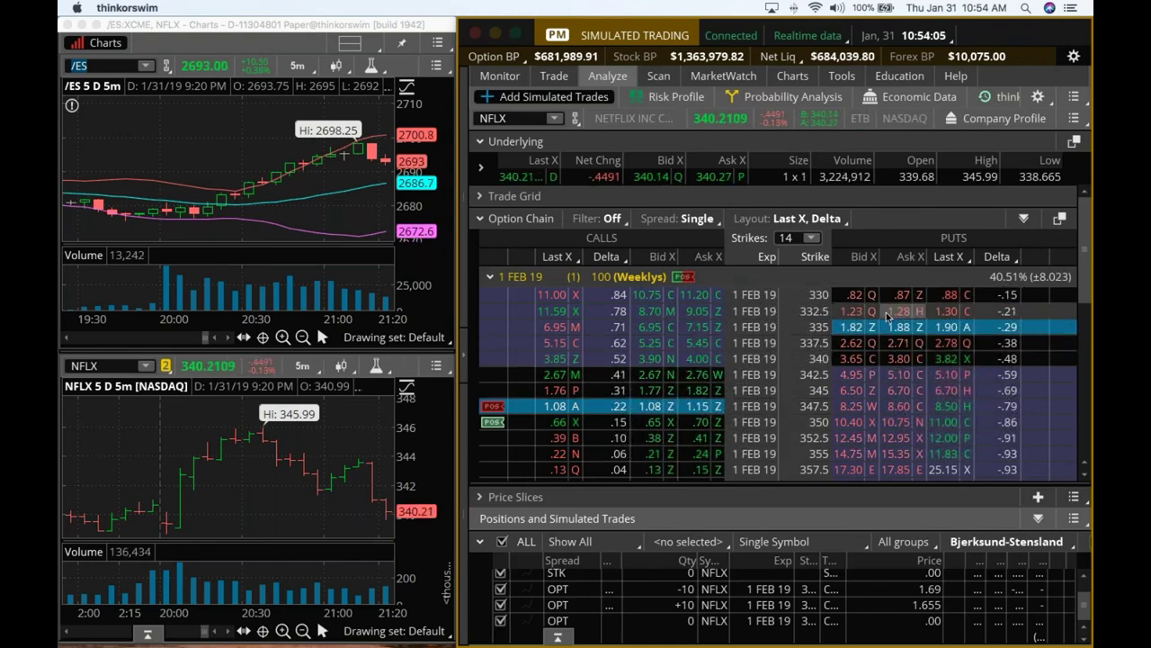
Sell 10 NFLX 1 FEB 19 332.5/330 put verticals for a .42 credit.
left_click(886, 312)
right_click(887, 313)
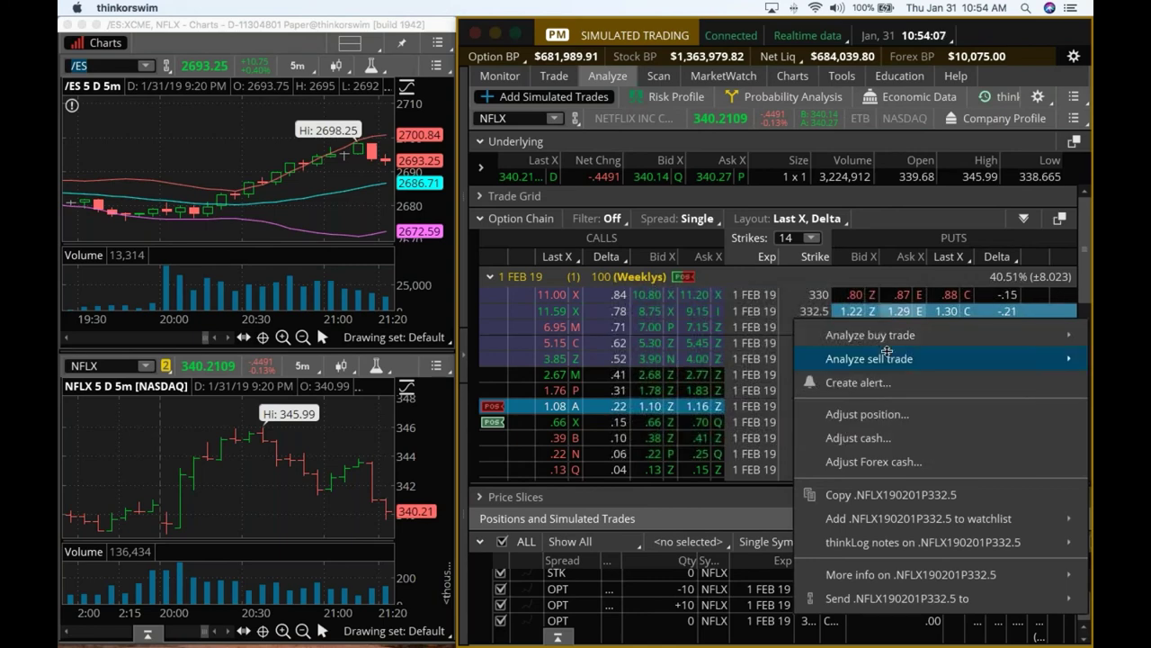
mouse_move(880, 359)
left_click(648, 61)
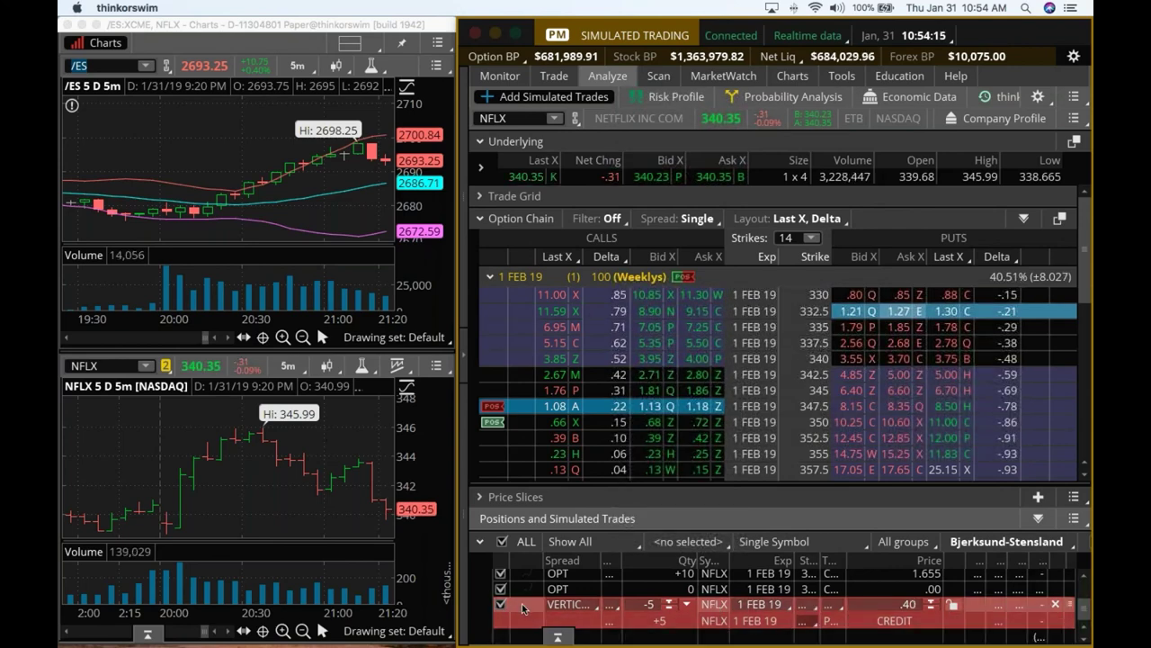
right_click(524, 608)
left_click(608, 490)
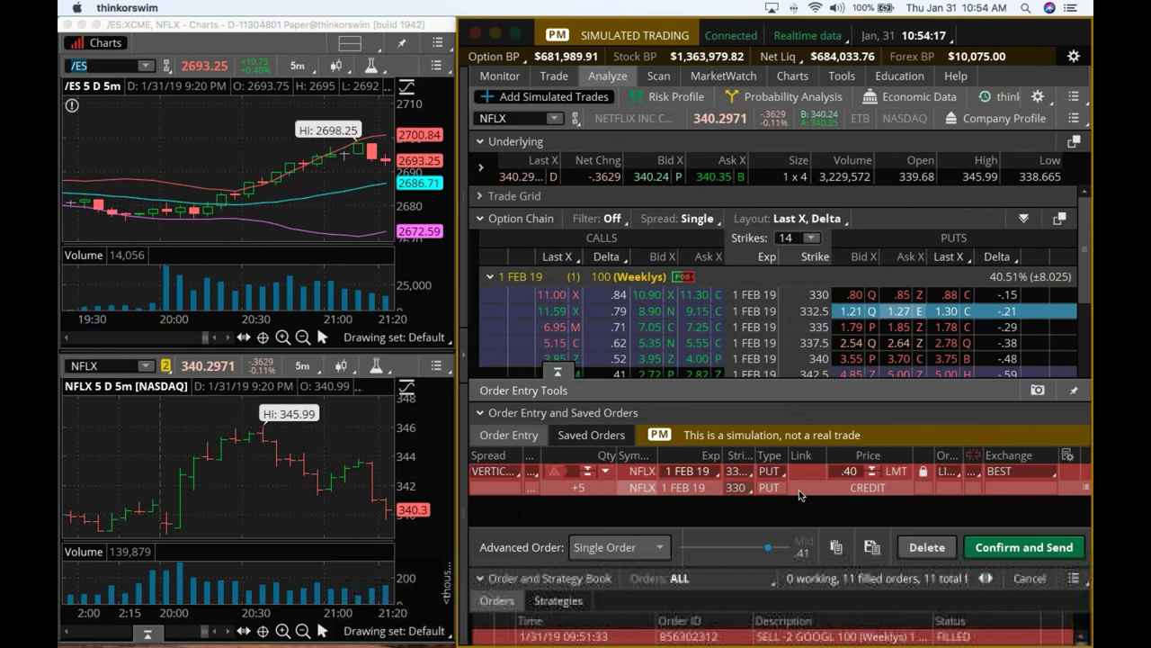
left_click(605, 427)
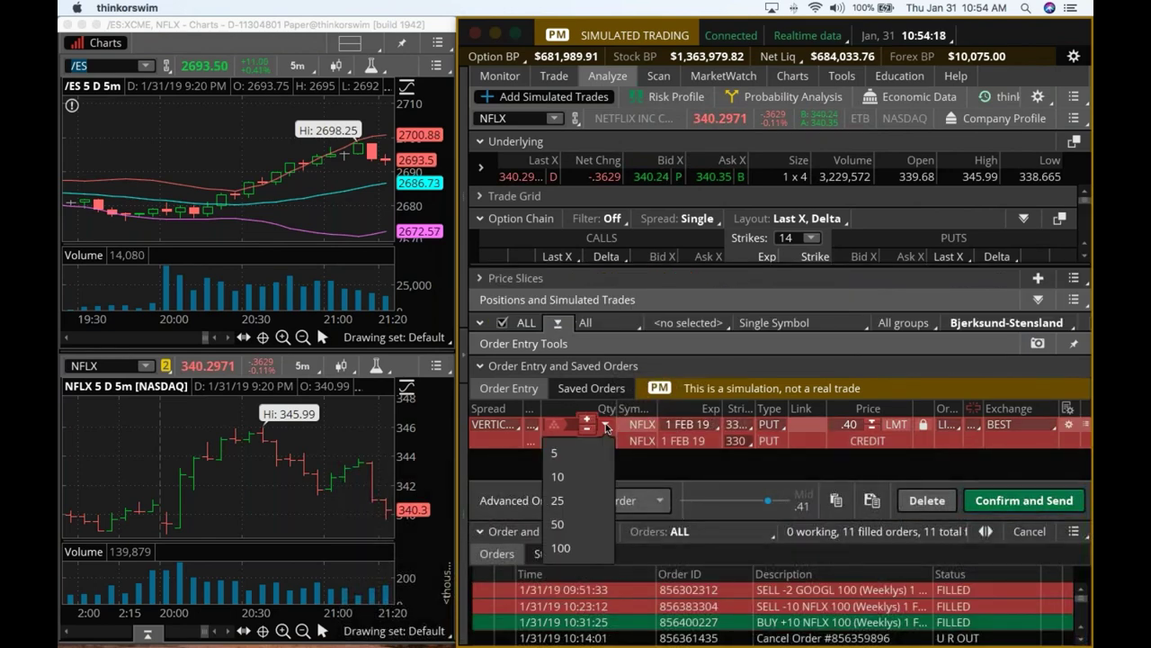
left_click(578, 482)
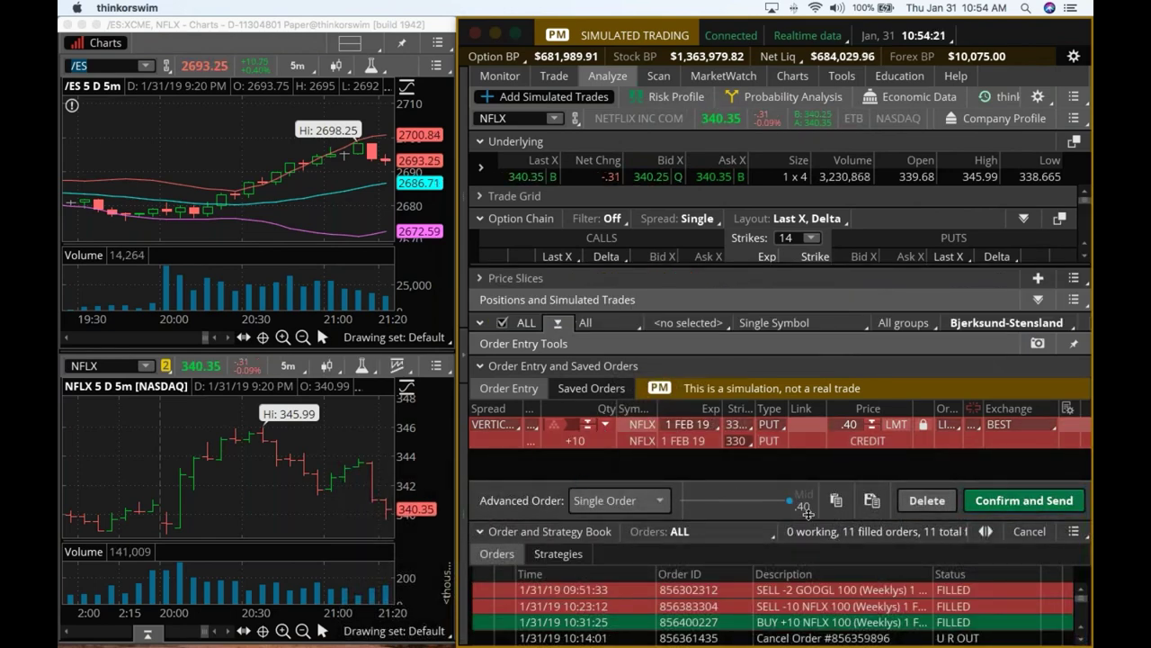
left_click(1023, 500)
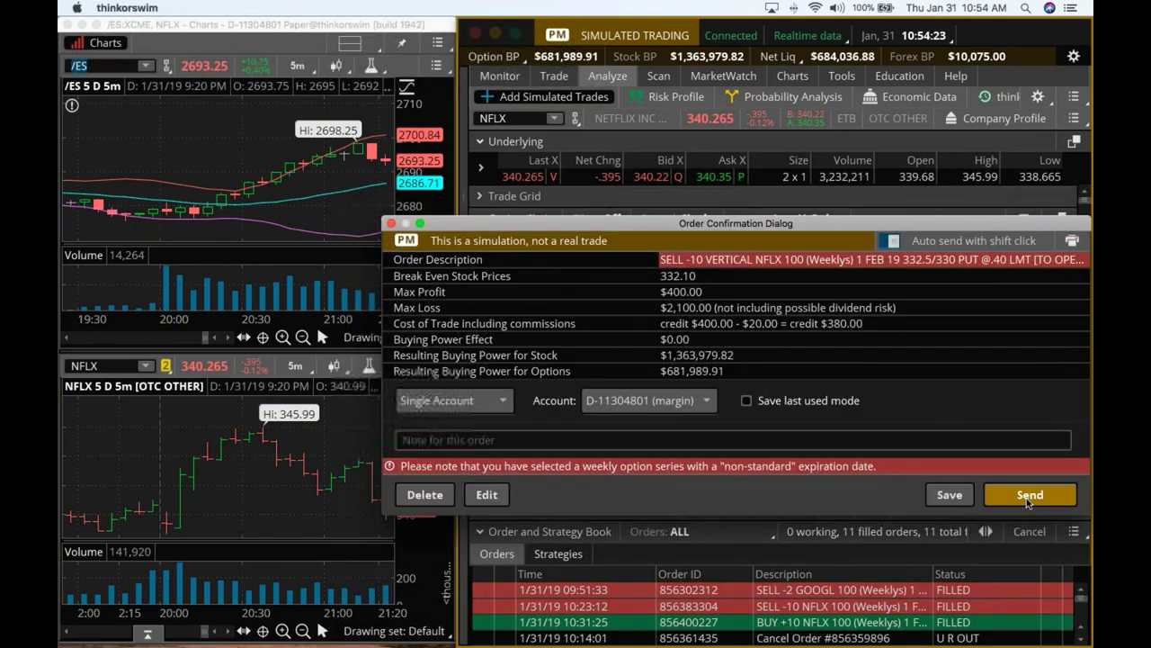
left_click(1026, 498)
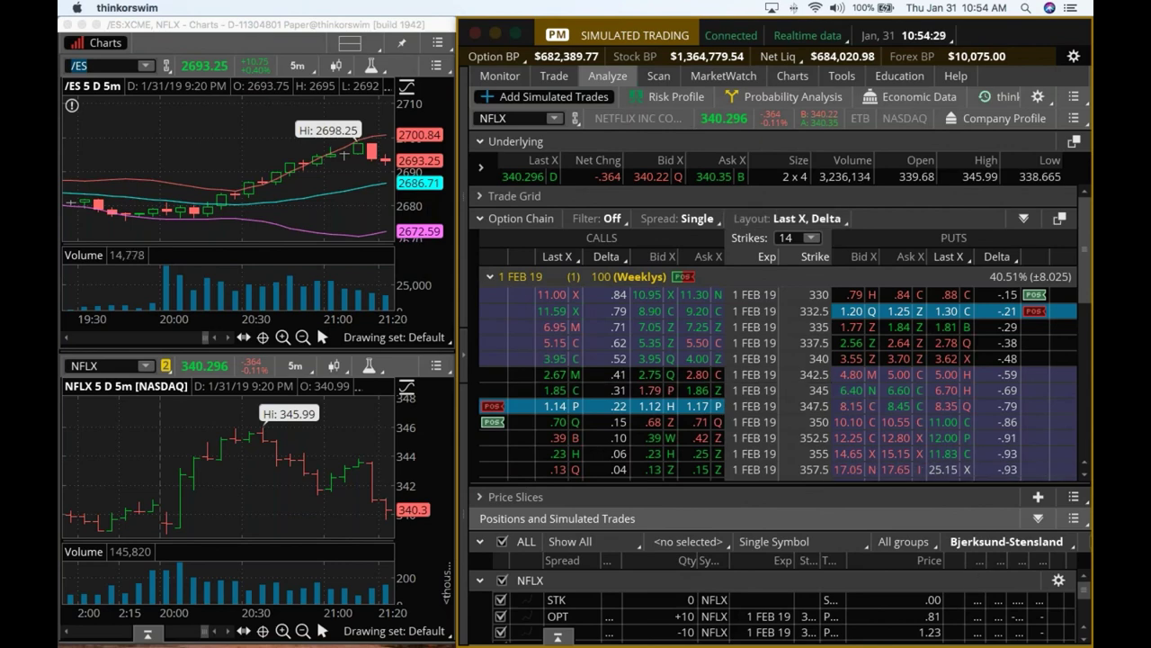
Display the NFLX iron condor's combined P/L curve, plateauing between about 332 and 347.
scroll(1081, 589, "down", 3)
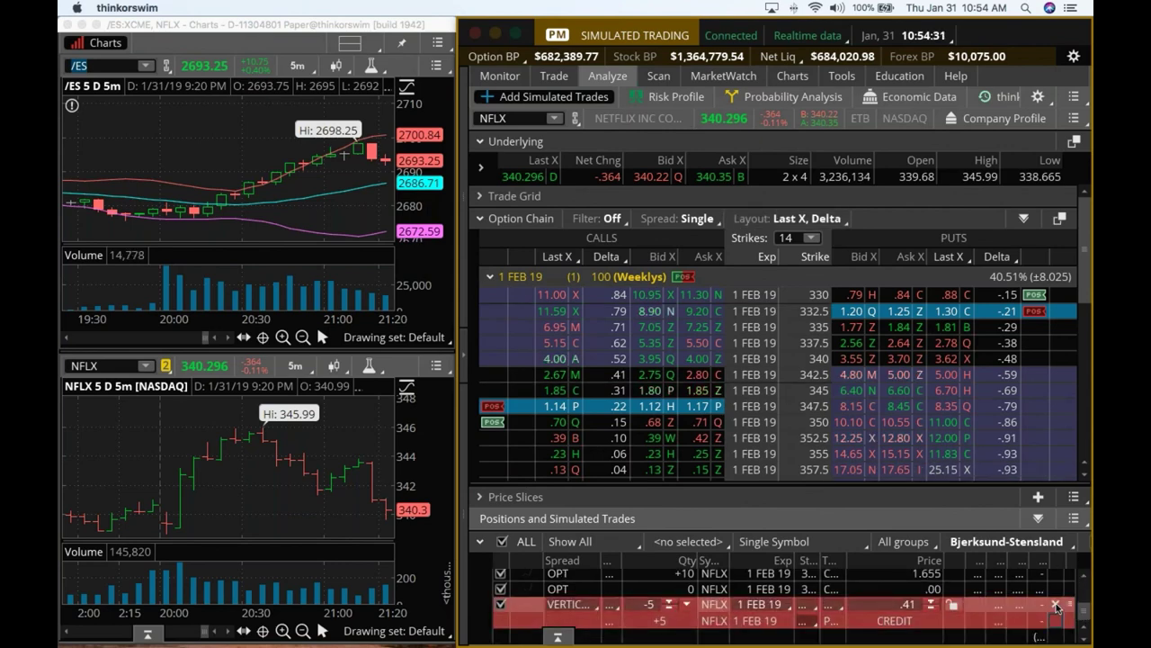
left_click(670, 96)
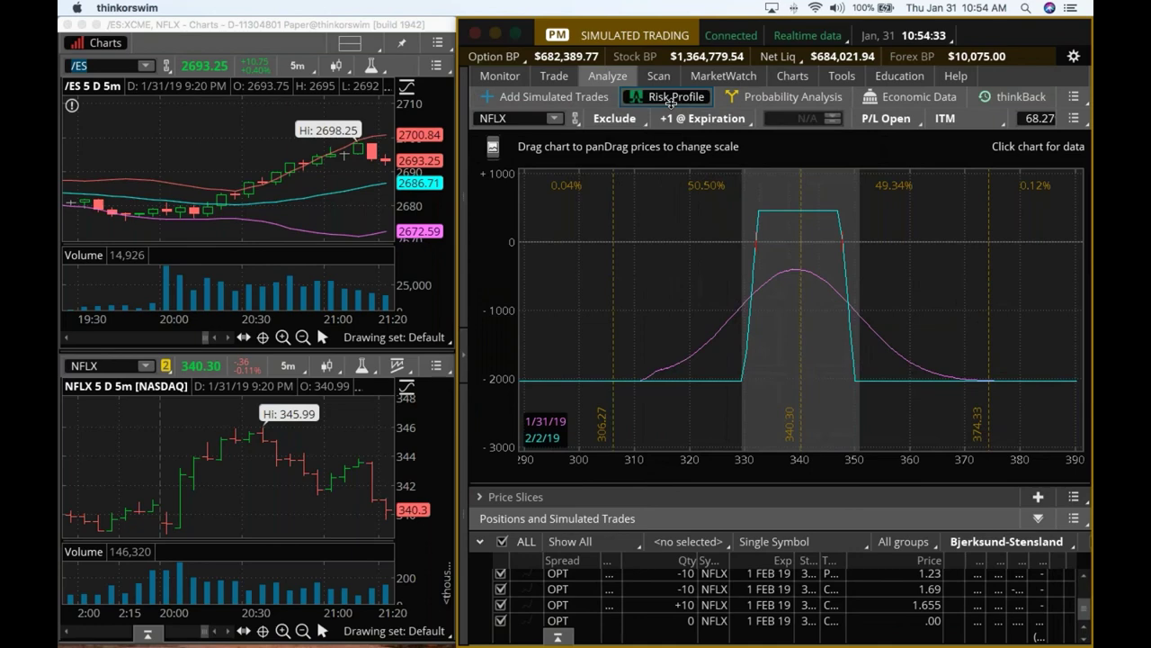